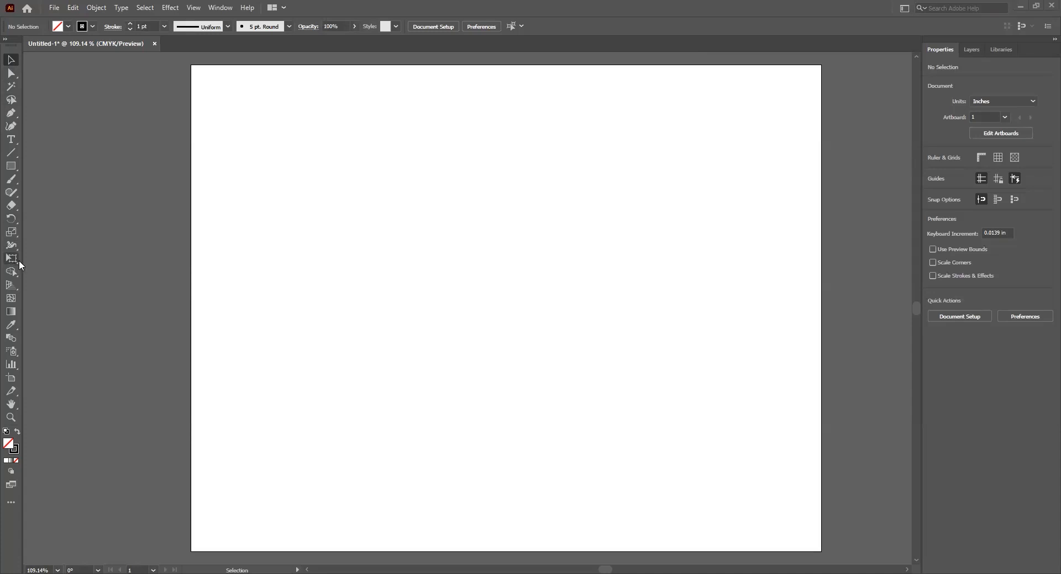
Step: Detach the Free Transform tool group as a floating panel beside the artboard
left_click(14, 264)
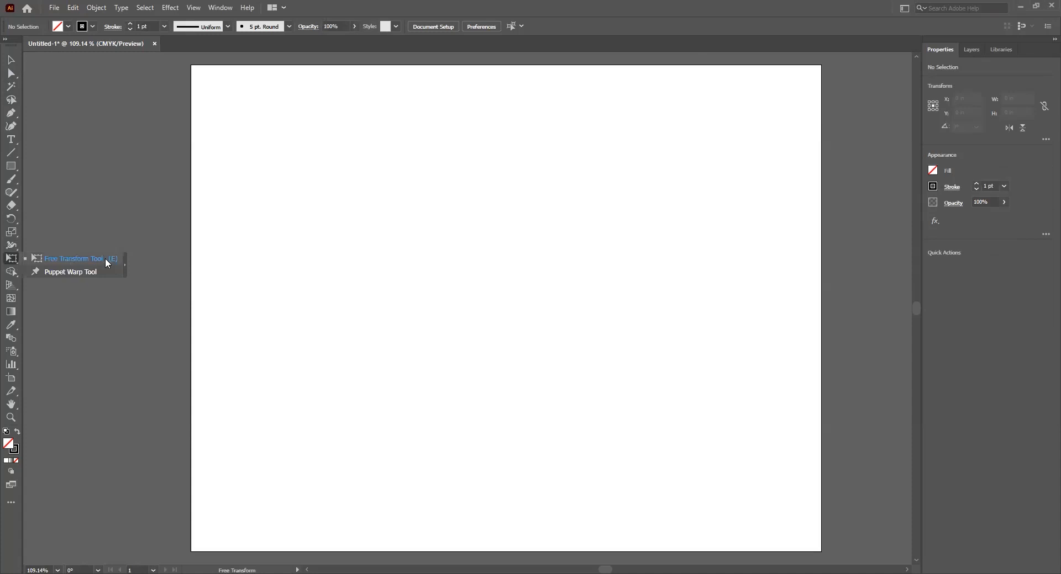
left_click(266, 280)
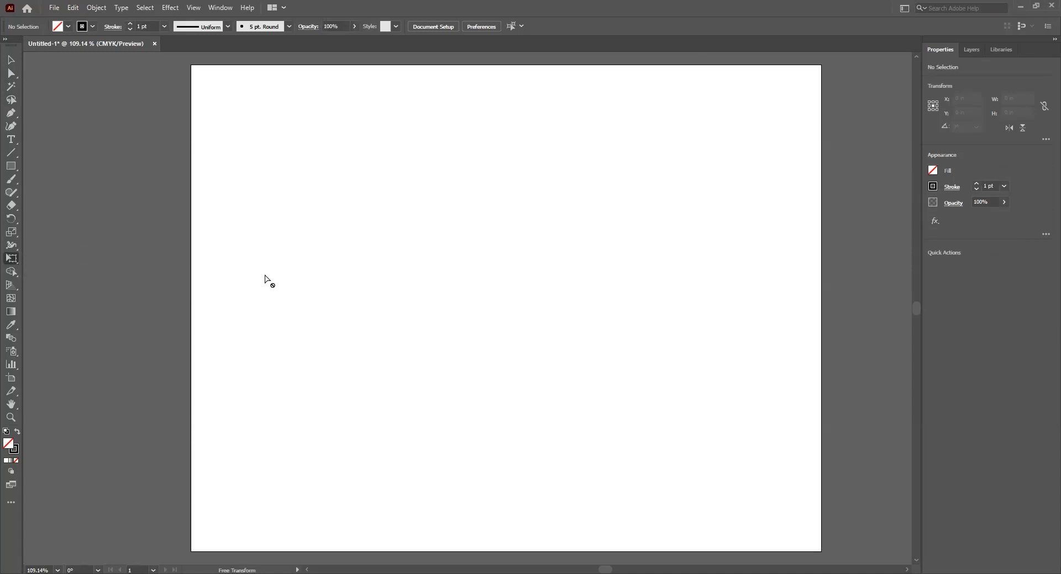
left_click(13, 264)
left_click(125, 268)
left_click_drag(25, 267, 73, 127)
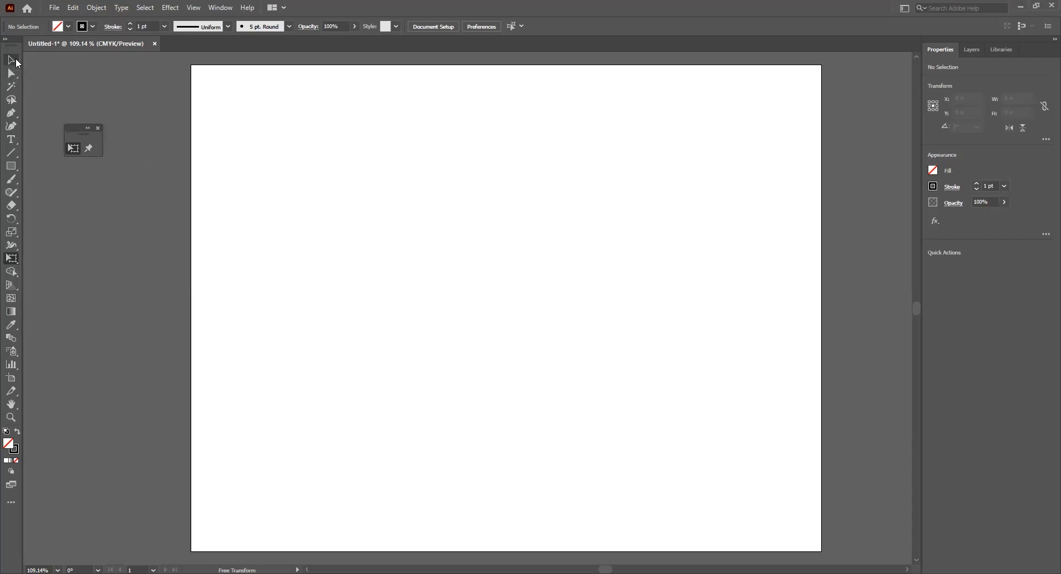
Step: Draw a rectangle about 2.85 by 2.55 in on the artboard's left half and place the Free Transform options beside it
left_click(11, 166)
left_click_drag(227, 187, 391, 332)
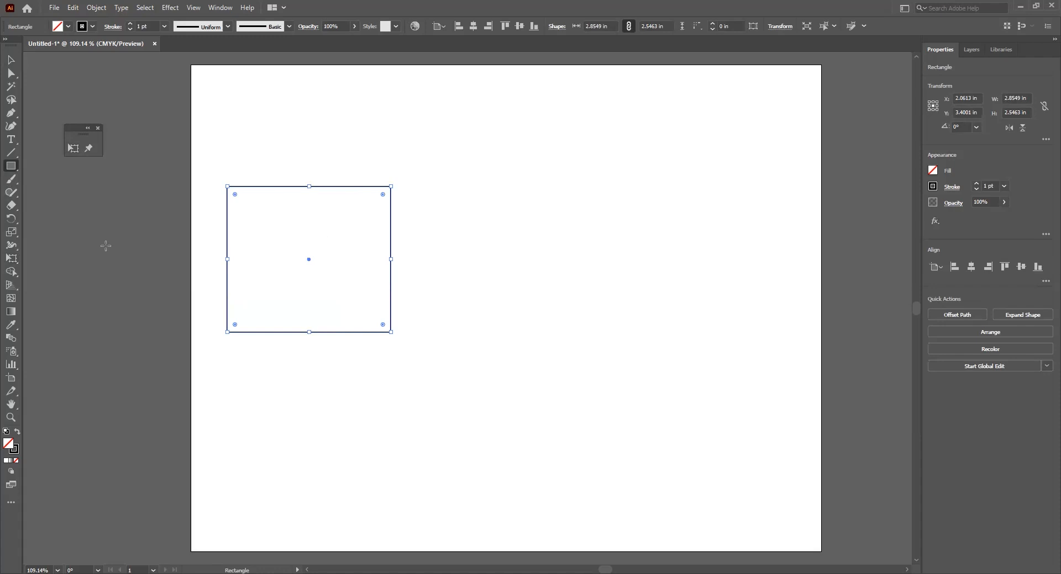
key("e")
left_click_drag(63, 84, 153, 85)
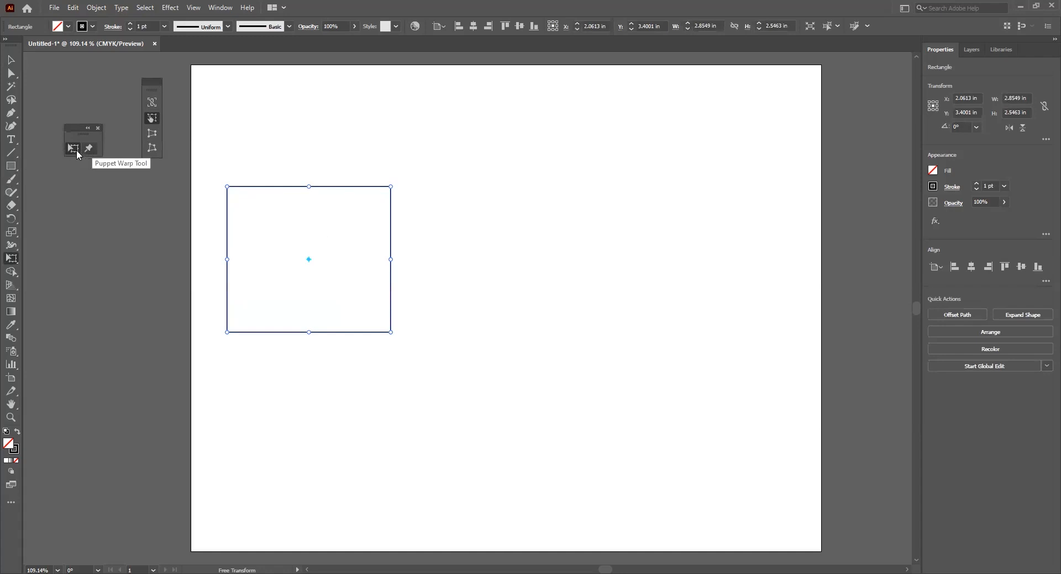
Step: Scale the rectangle proportionally to about 2.42 by 2.16 in with Constrain on, and release the constraint
left_click(152, 104)
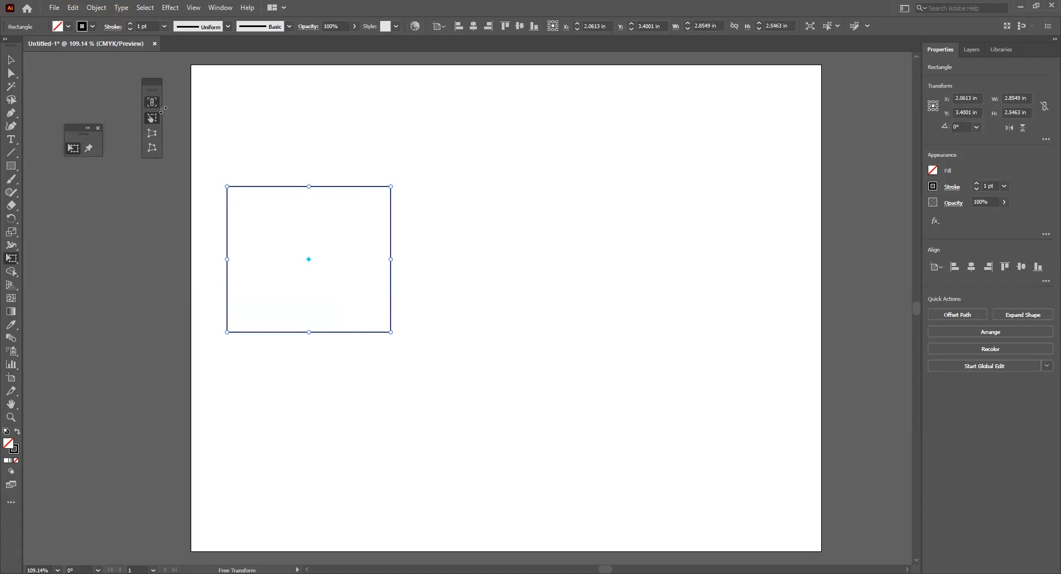
left_click_drag(227, 187, 264, 197)
left_click(151, 103)
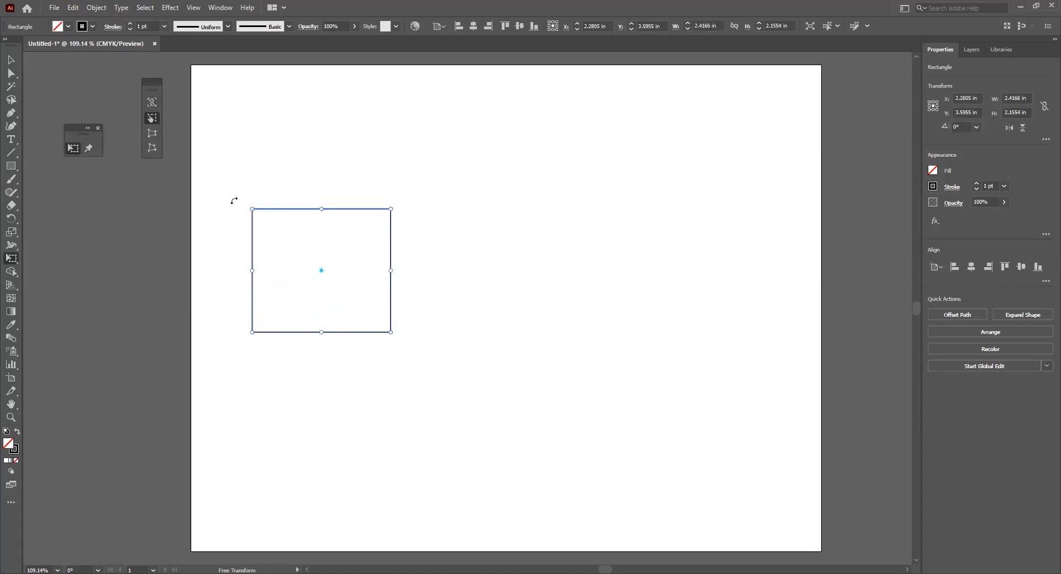
Step: Resize the rectangle freely from its upper-left corner to about 2.63 by 2.51 in and re-enable Constrain
left_click_drag(254, 209, 240, 189)
key("v")
key("ctrl+z")
key("e")
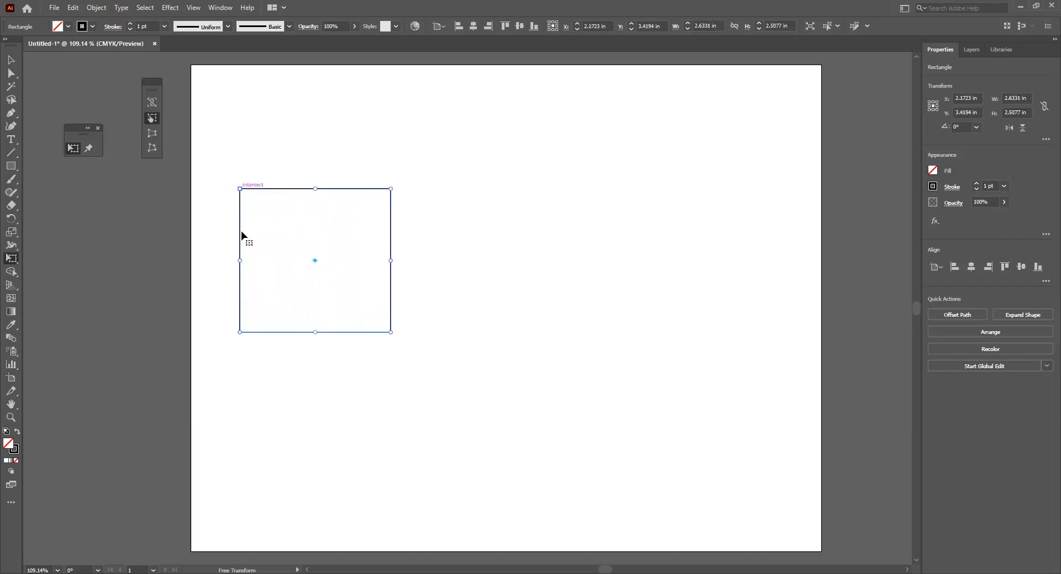
left_click(151, 103)
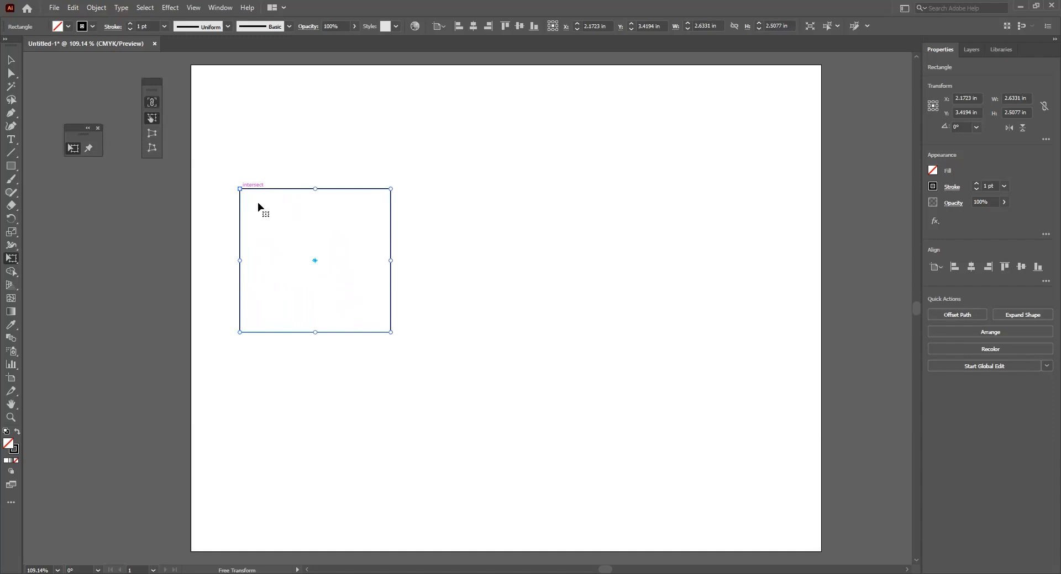
Step: Scale the rectangle proportionally with the Selection tool to about 2.34 by 2.23 in
left_click(10, 62)
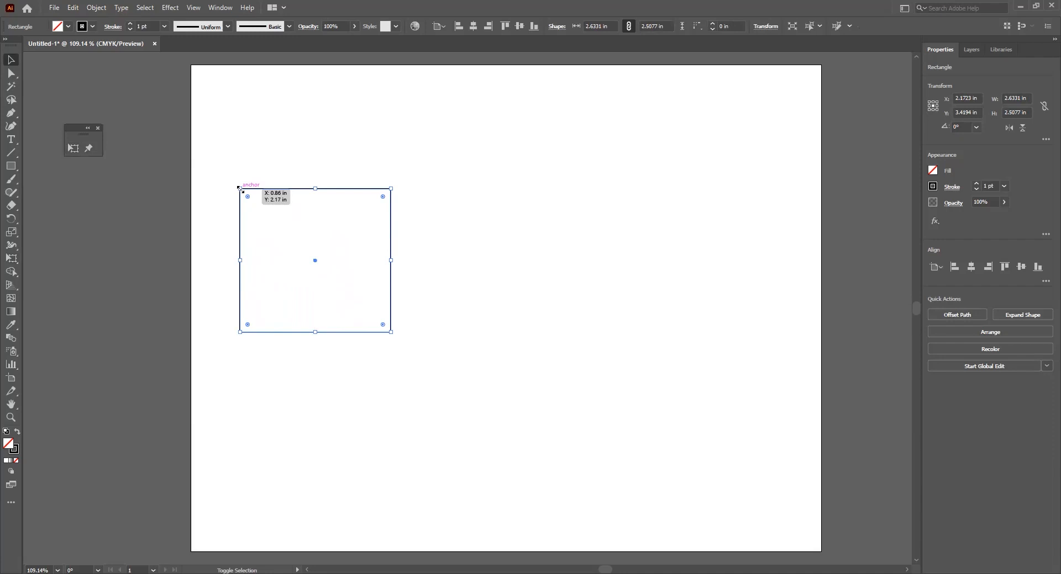
mouse_move(240, 189)
left_mouse_down()
mouse_move(319, 269)
mouse_move(241, 173)
mouse_move(300, 239)
mouse_move(257, 182)
left_mouse_up()
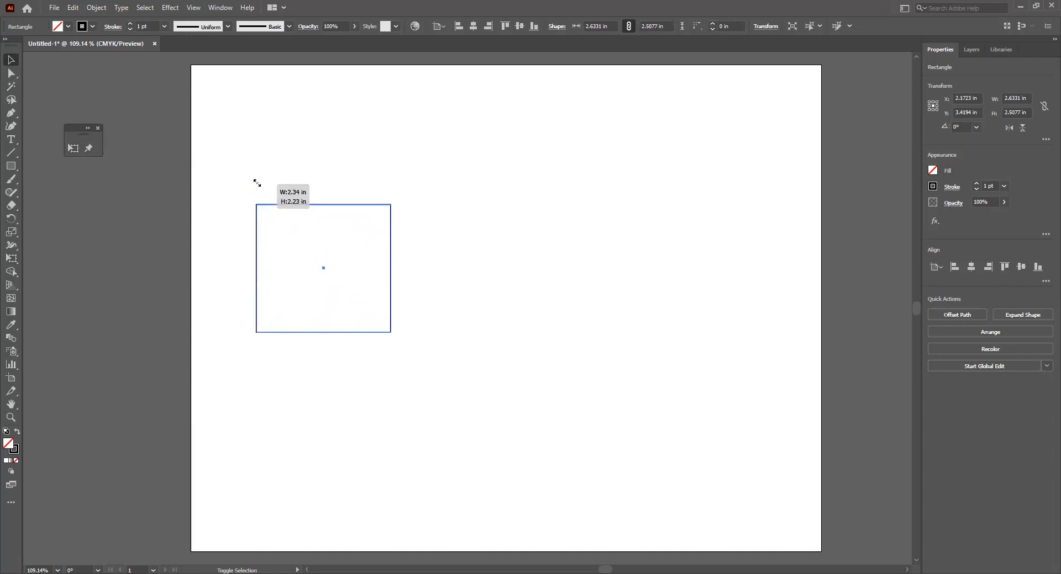
left_click_drag(257, 183, 256, 182)
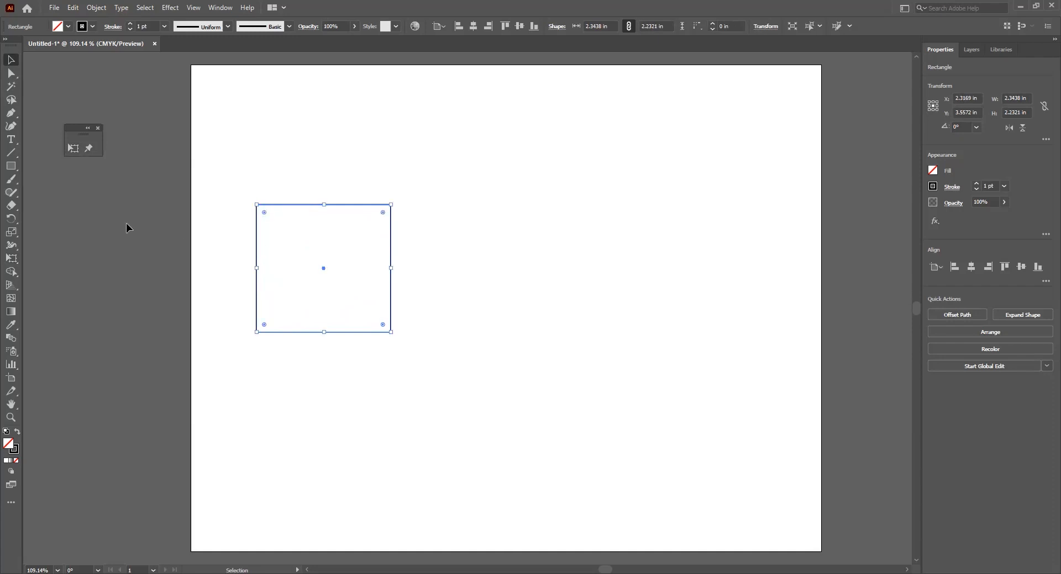
Step: Resize the rectangle by its upper corners with Free Transform to about 3.25 by 2.69 in
left_click(74, 148)
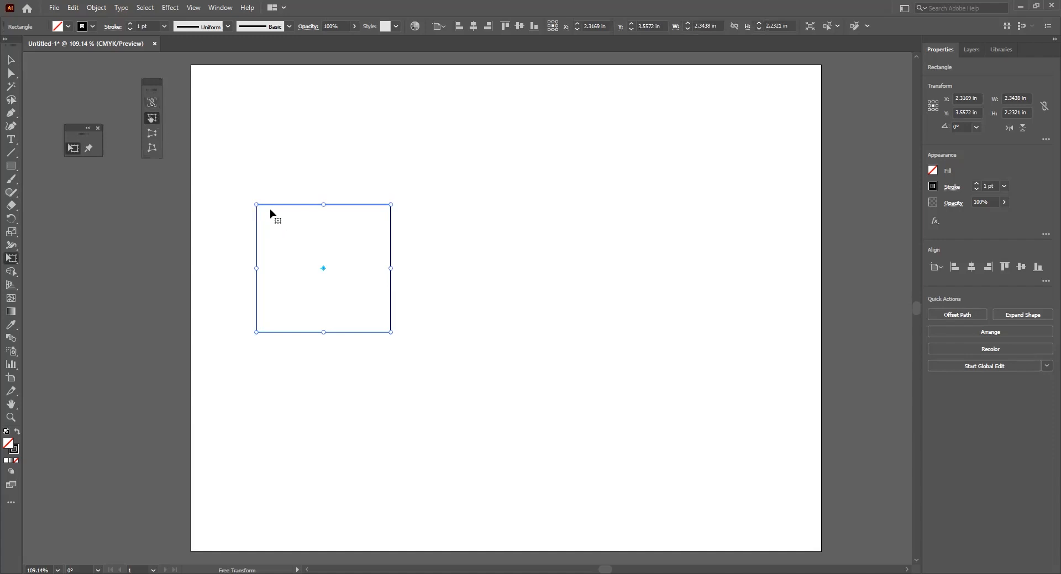
mouse_move(256, 205)
left_mouse_down()
mouse_move(280, 228)
mouse_move(261, 178)
mouse_move(249, 211)
mouse_move(284, 241)
mouse_move(258, 218)
left_mouse_up()
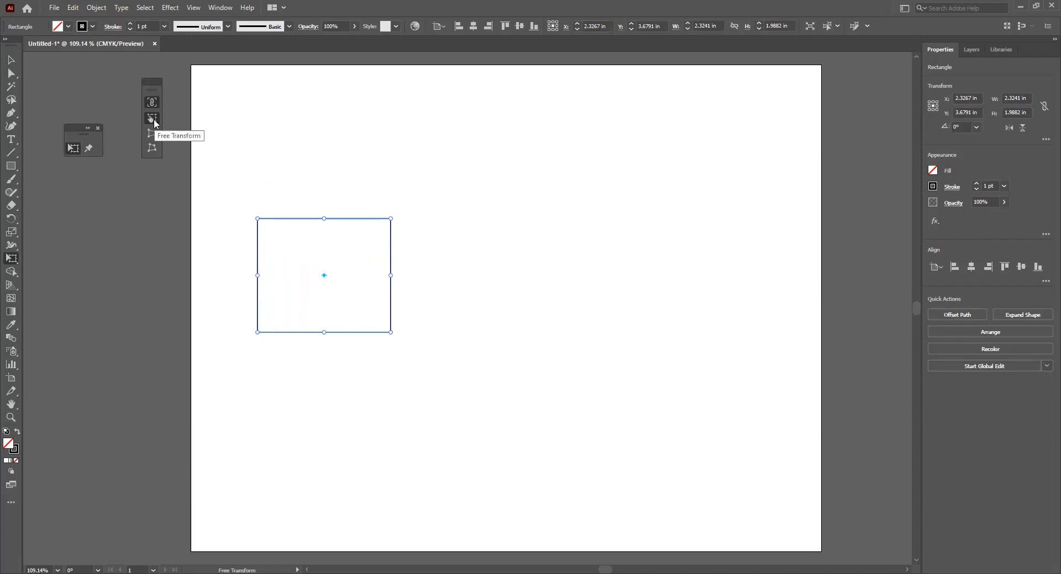
left_click_drag(255, 210, 235, 203)
left_click_drag(390, 219, 471, 219)
Step: Skew the rectangle into a parallelogram by shifting its left and right edges vertically with Free Transform and Constrain on
left_click_drag(436, 254, 392, 308)
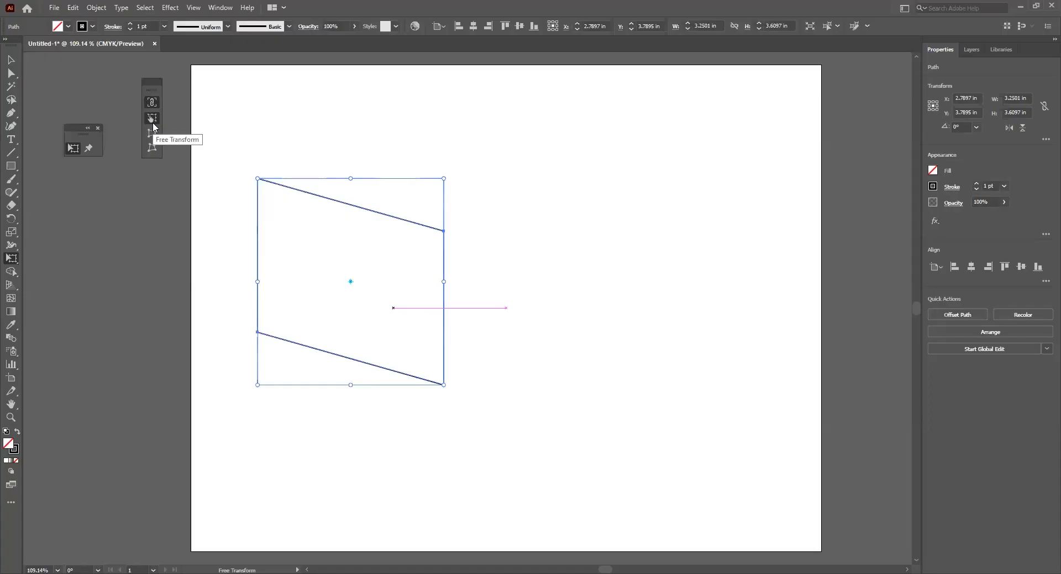
mouse_move(256, 279)
left_mouse_down()
mouse_move(262, 209)
mouse_move(266, 315)
mouse_move(258, 279)
left_mouse_up()
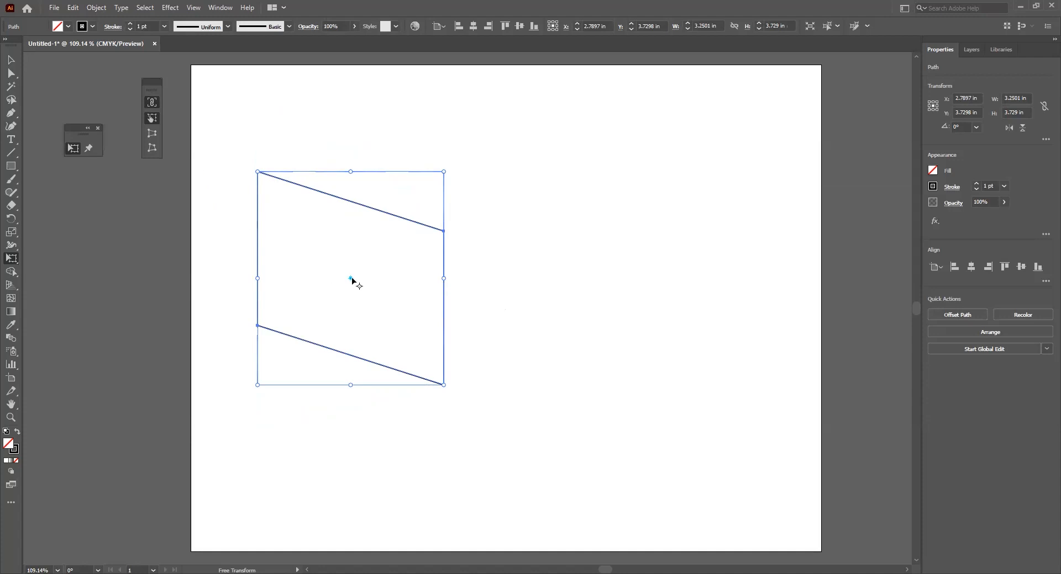
mouse_move(444, 298)
left_mouse_down()
mouse_move(466, 279)
mouse_move(442, 271)
mouse_move(442, 238)
mouse_move(436, 326)
mouse_move(426, 270)
mouse_move(429, 301)
left_mouse_up()
key("ctrl+z")
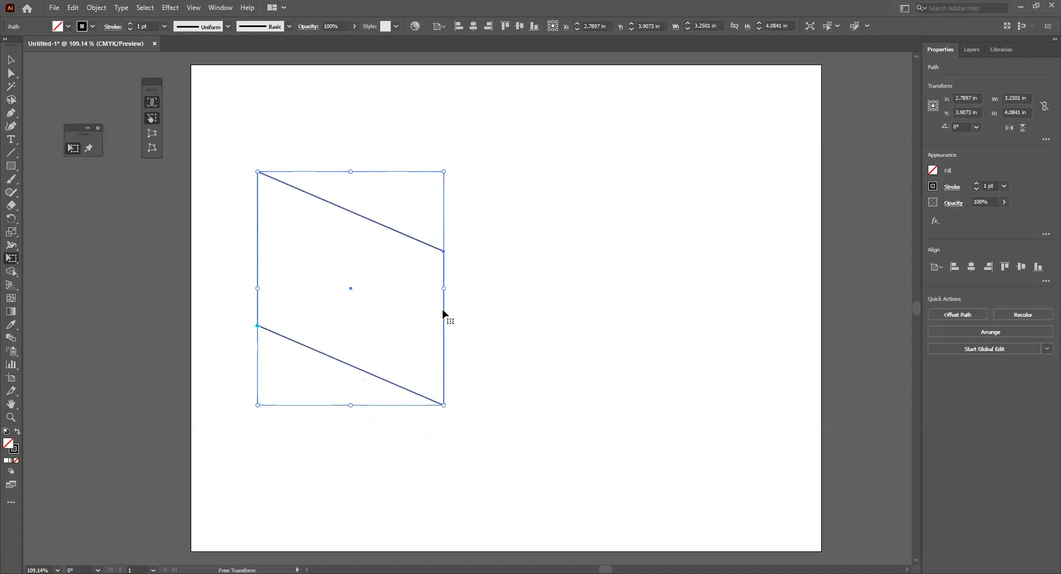
left_click_drag(446, 288, 381, 365)
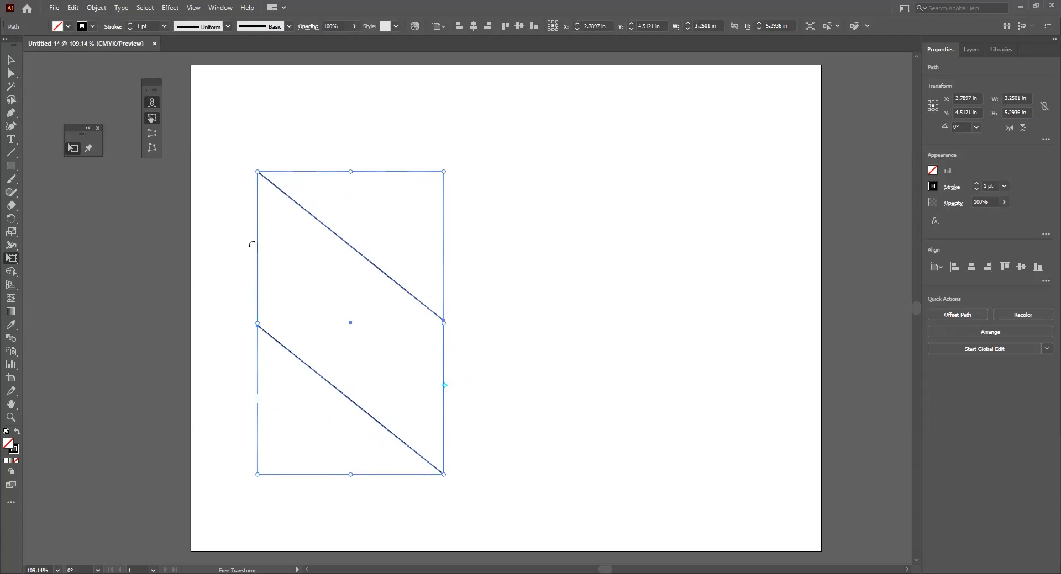
left_click_drag(256, 322, 440, 416)
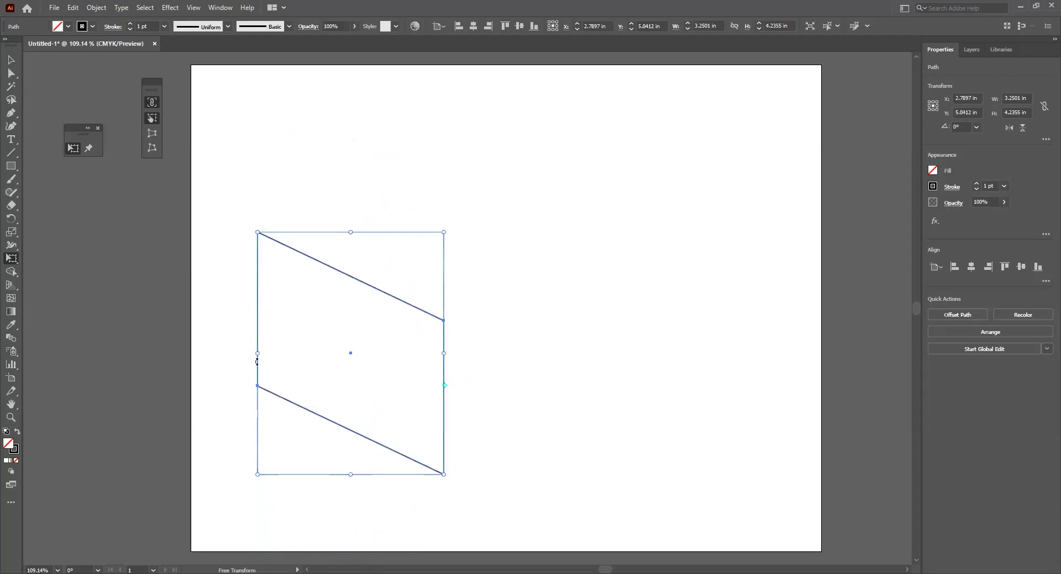
left_click_drag(257, 354, 257, 268)
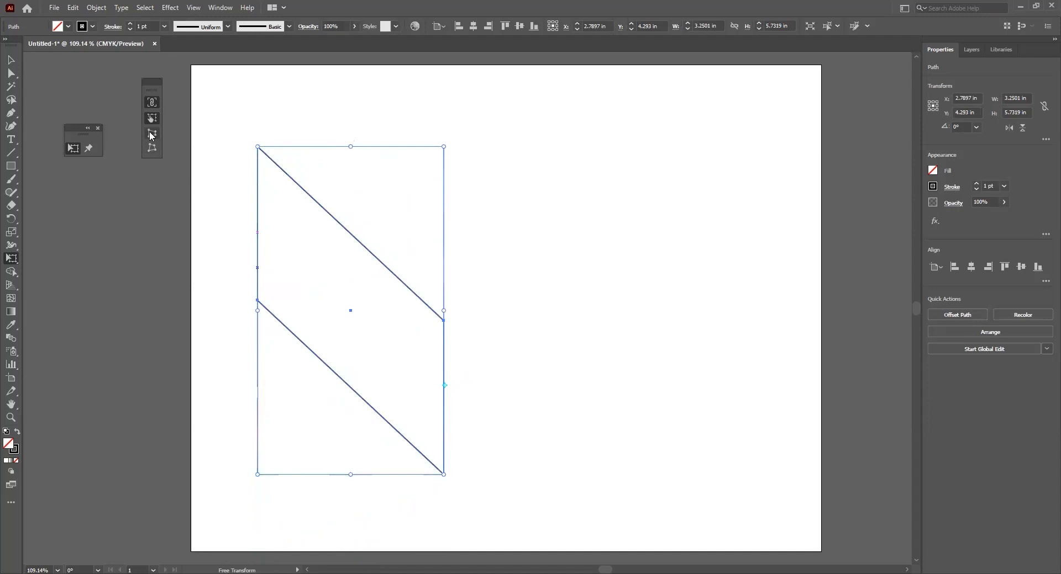
Step: Undo all the skews applied to the rectangle
key("ctrl+z")
key("ctrl+z")
key("ctrl+z")
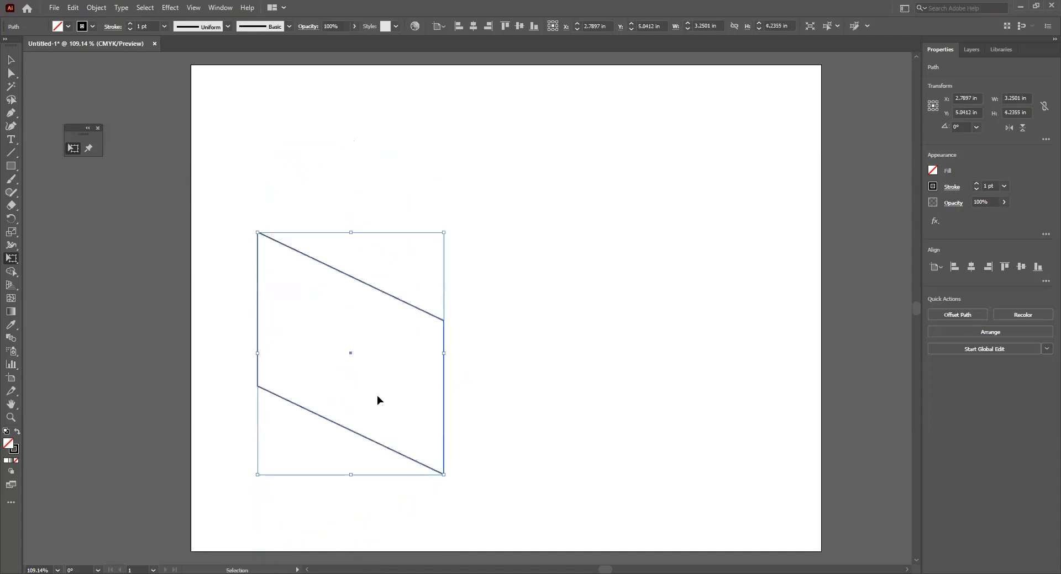
key("ctrl+z")
key("ctrl+z")
key("ctrl+z")
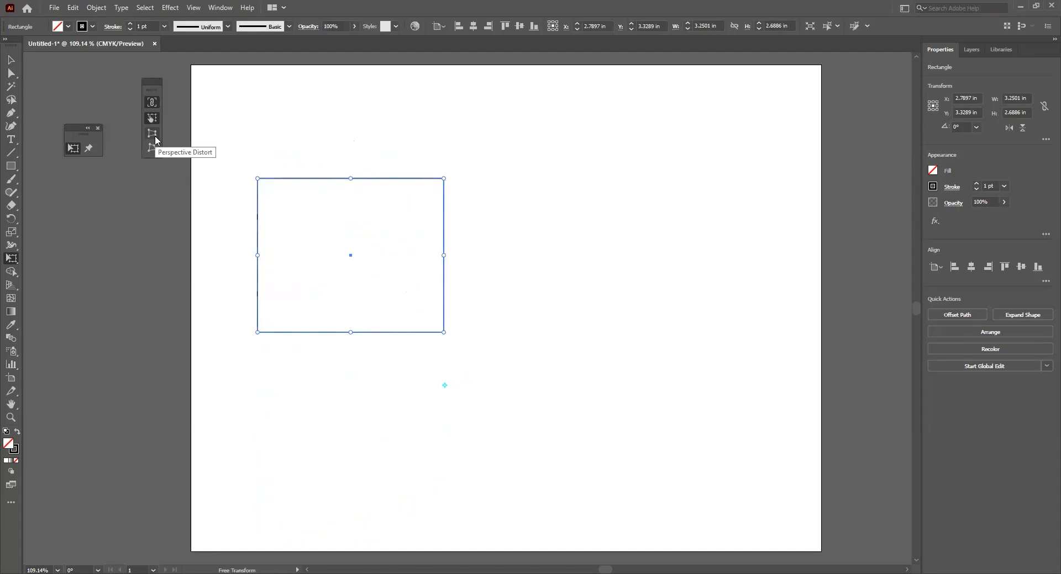
Step: Apply Perspective Distort to the rectangle, narrowing its left side and widening its right side to about 4.89 in
left_click(155, 137)
left_click_drag(258, 178, 324, 189)
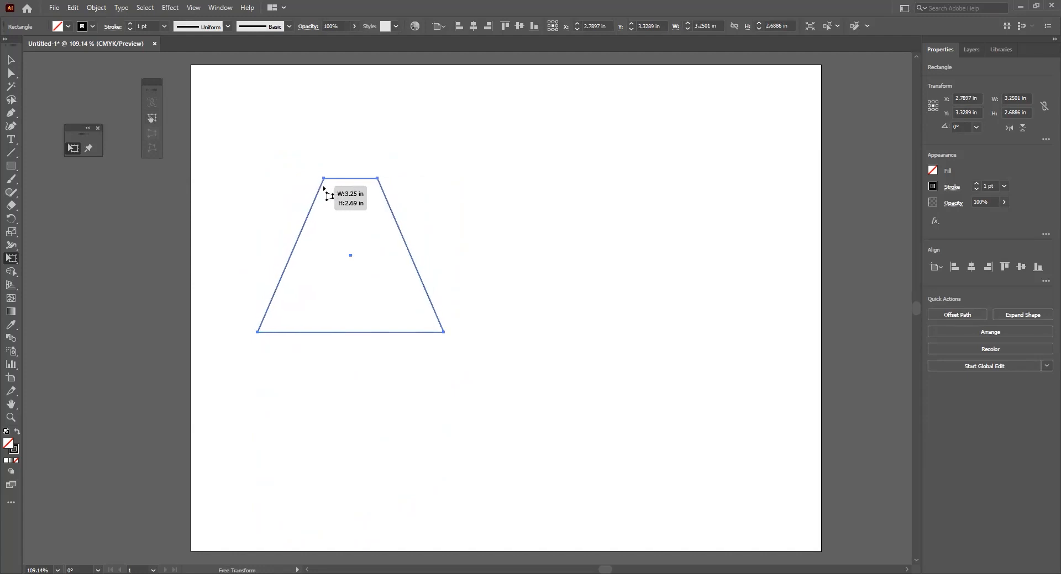
left_click_drag(323, 187, 295, 238)
left_click_drag(445, 178, 451, 116)
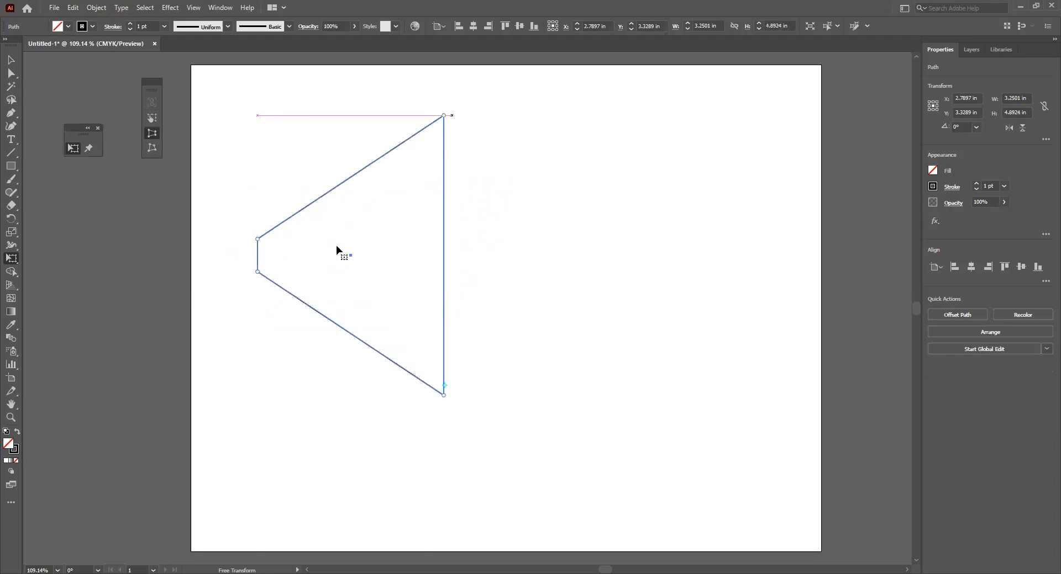
Step: Move the trapezoid to the artboard's right half and extend its right side to about 6.35 in with Perspective Distort
left_click_drag(350, 258, 667, 255)
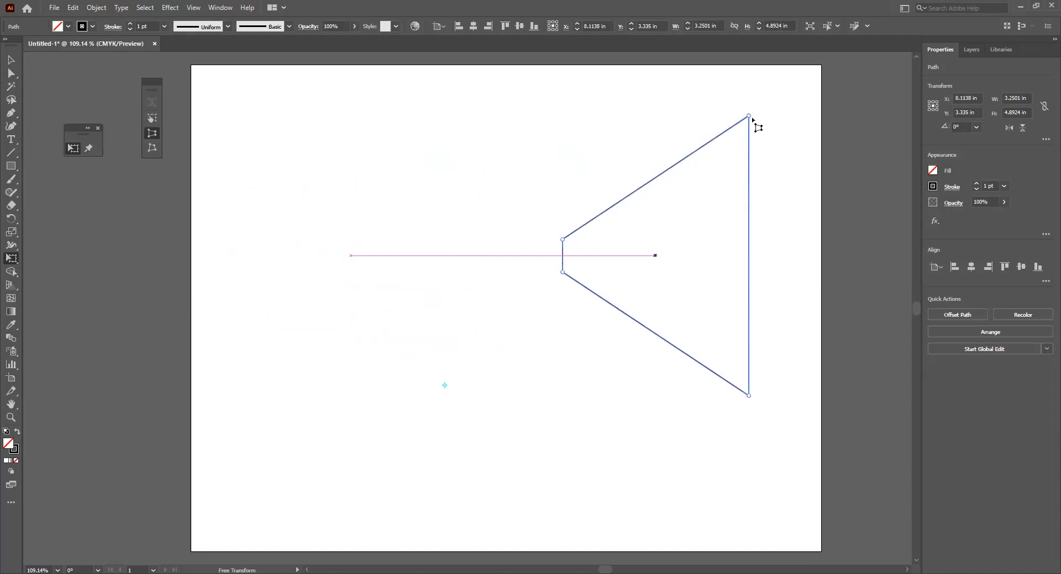
mouse_move(750, 118)
left_mouse_down()
mouse_move(749, 150)
mouse_move(712, 116)
mouse_move(759, 115)
mouse_move(733, 124)
left_mouse_up()
key("ctrl+z")
key("ctrl+z")
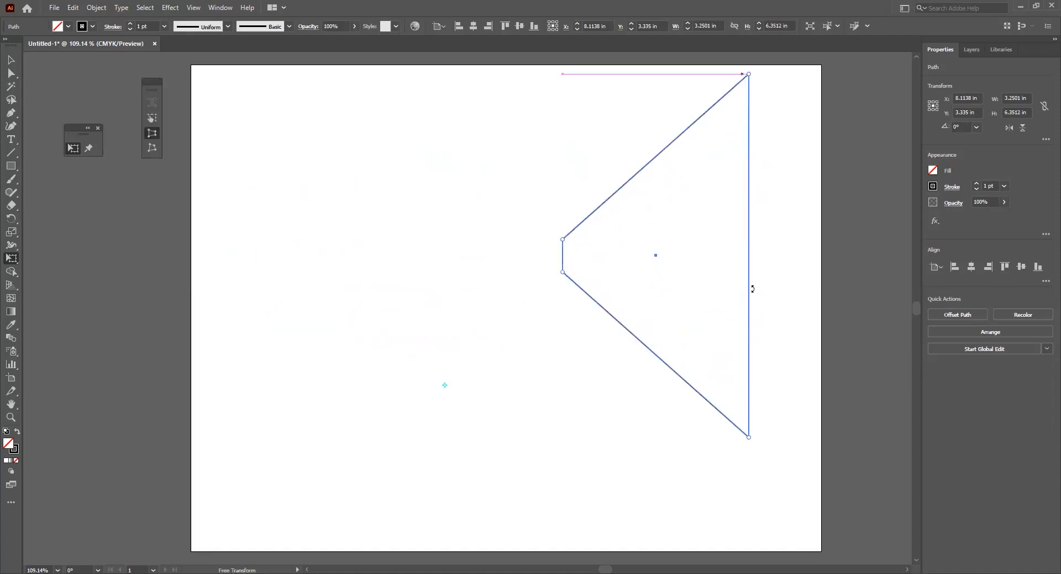
Step: Choose Free Distort and draw a new rectangle about 2.85 by 2.58 in left of the trapezoid
left_click(153, 138)
left_click(152, 147)
left_click(11, 60)
left_click(11, 165)
left_click_drag(301, 181, 465, 328)
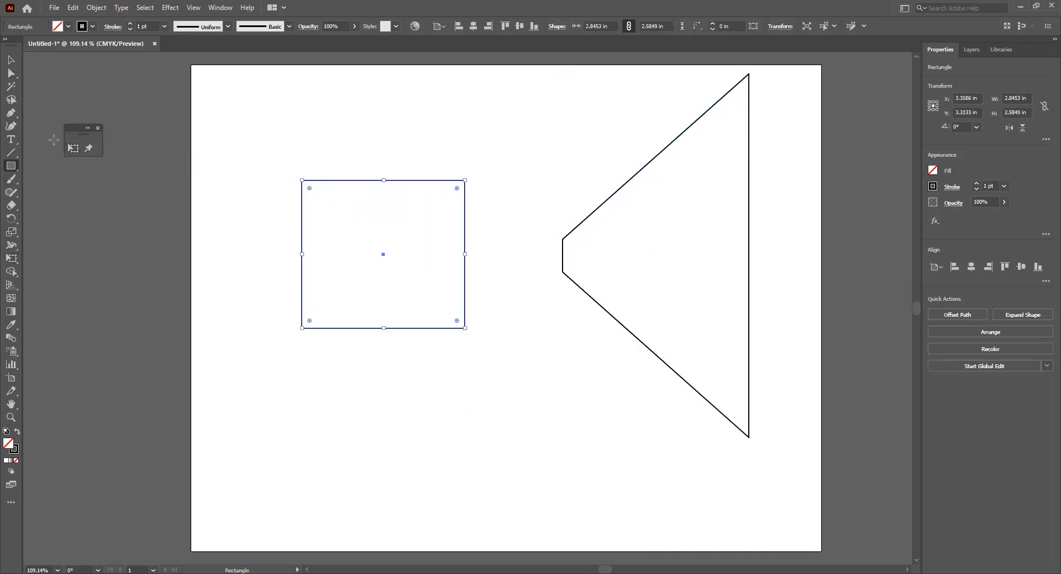
Step: Free Distort the new rectangle into an irregular quadrilateral about 2.68 by 1.29 in by pulling three corners inward
left_click(72, 148)
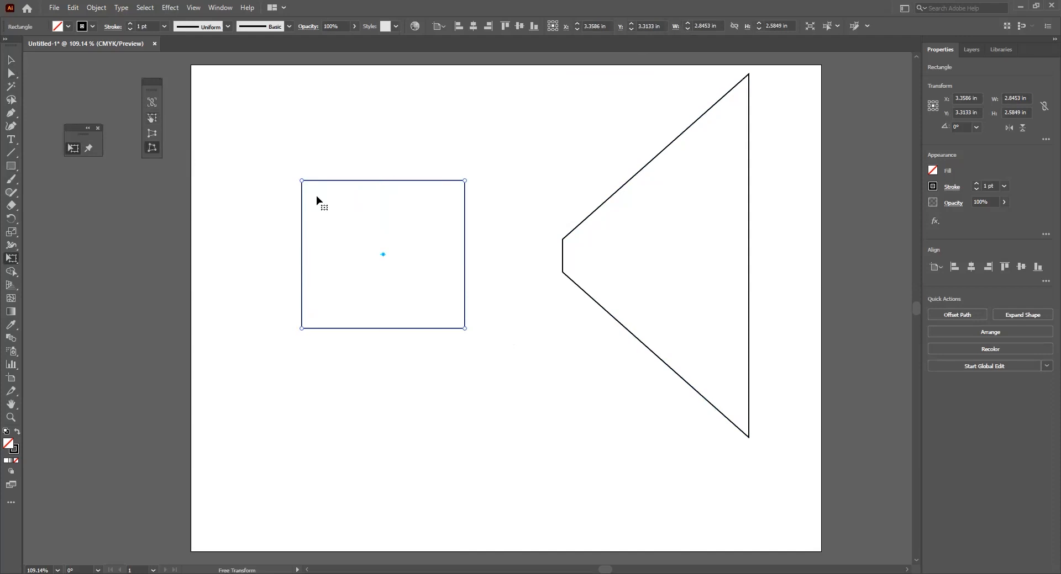
left_click_drag(302, 182, 360, 255)
left_click_drag(466, 190, 413, 275)
left_click_drag(301, 329, 311, 281)
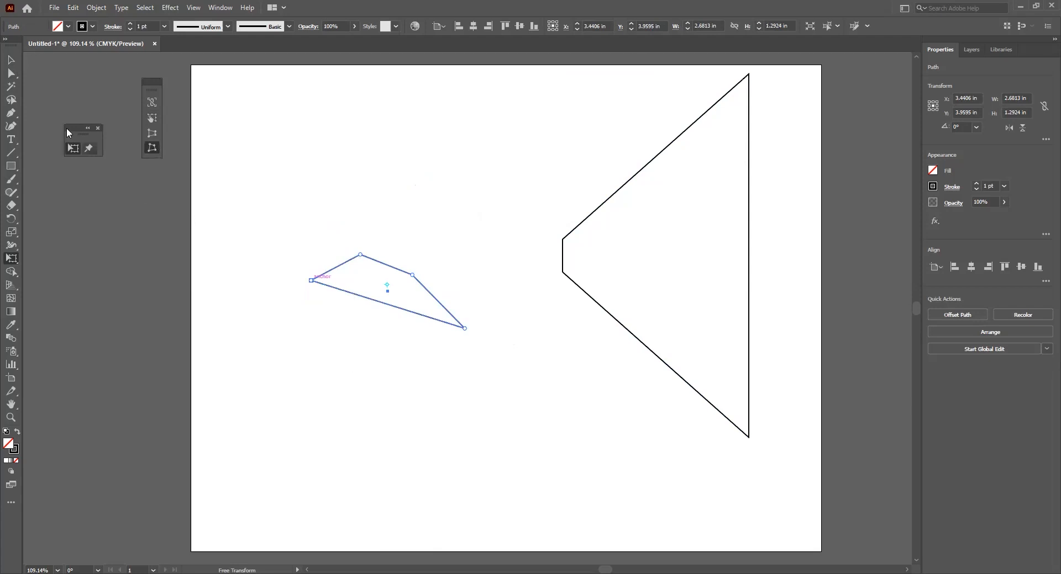
Step: Add the text "TEXT" above the irregular quadrilateral and enlarge it to about 110 pt
left_click(11, 139)
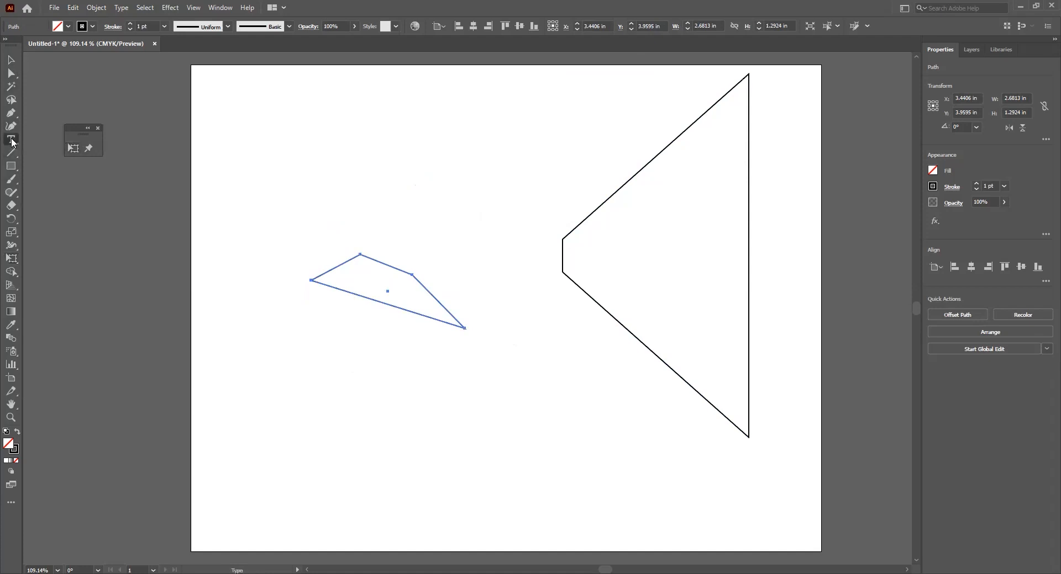
left_click(381, 189)
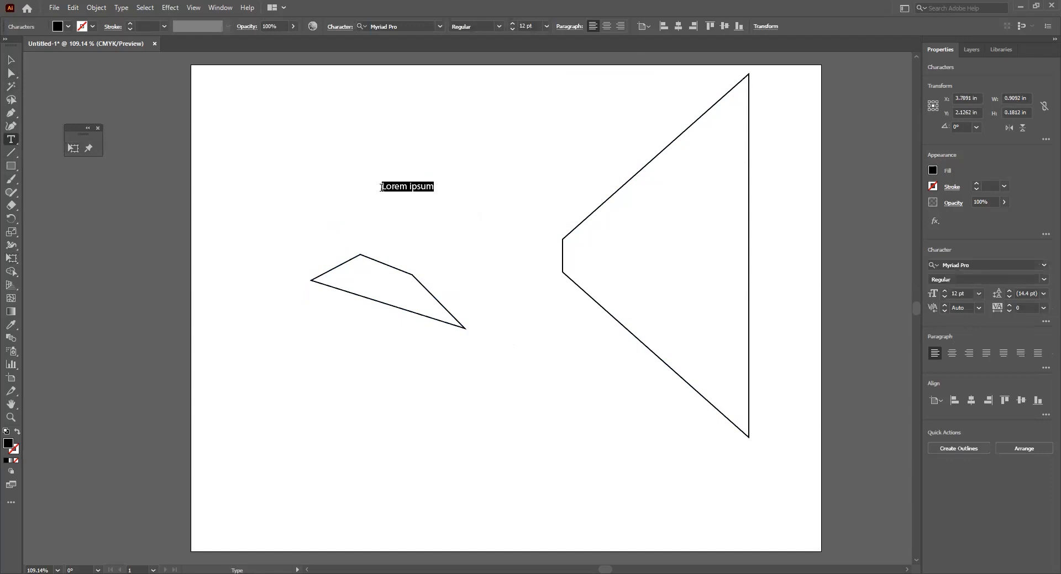
type("E")
type("EXT")
key("Escape")
left_click_drag(402, 192, 564, 298)
left_click_drag(525, 227, 501, 179)
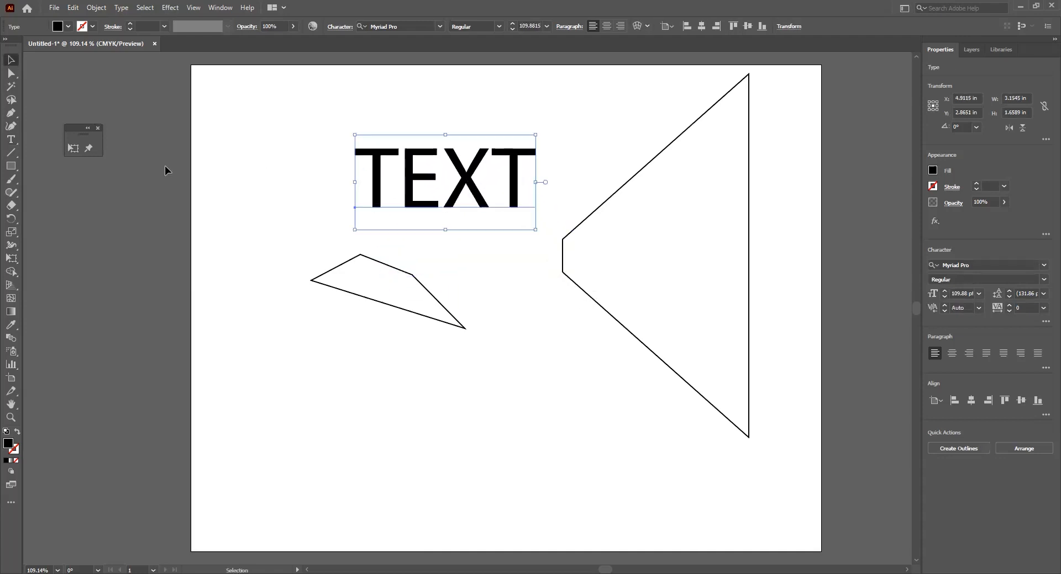
Step: Try to apply Perspective Distort to the live text "TEXT" by its upper corners
left_click(77, 149)
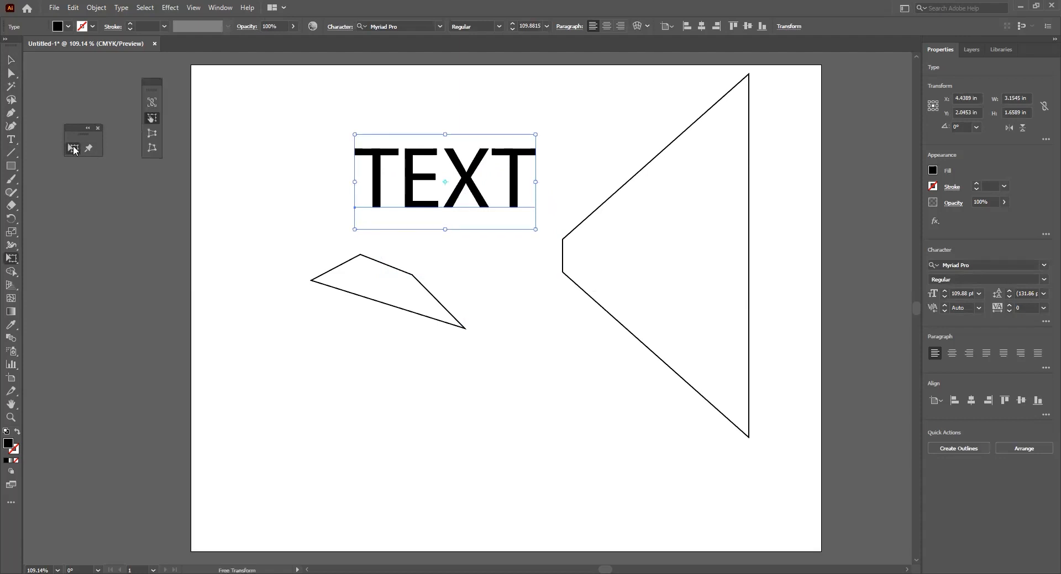
left_click(153, 134)
left_click_drag(355, 134, 357, 81)
left_click_drag(354, 134, 355, 83)
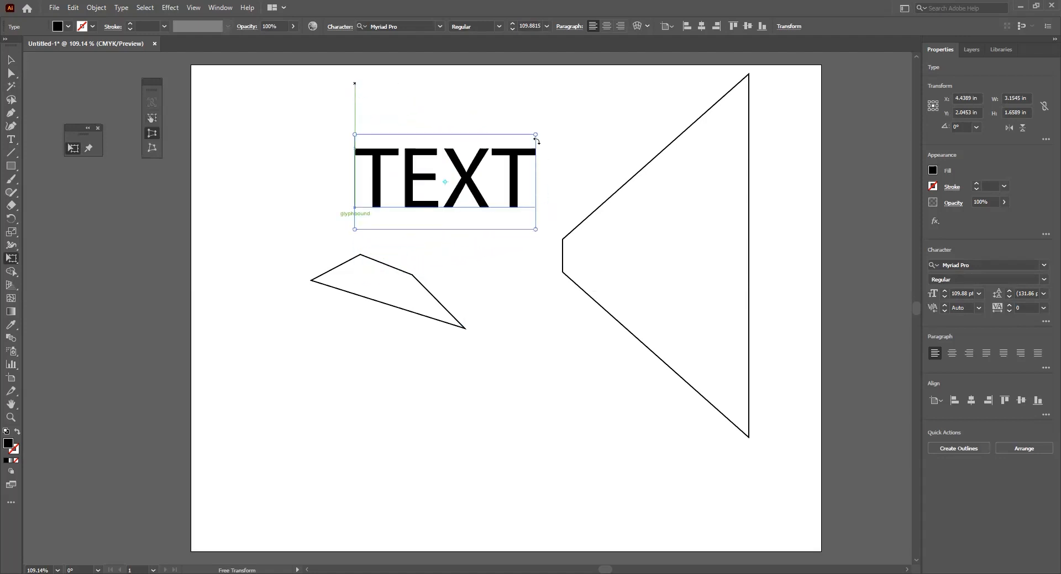
left_click_drag(535, 134, 536, 100)
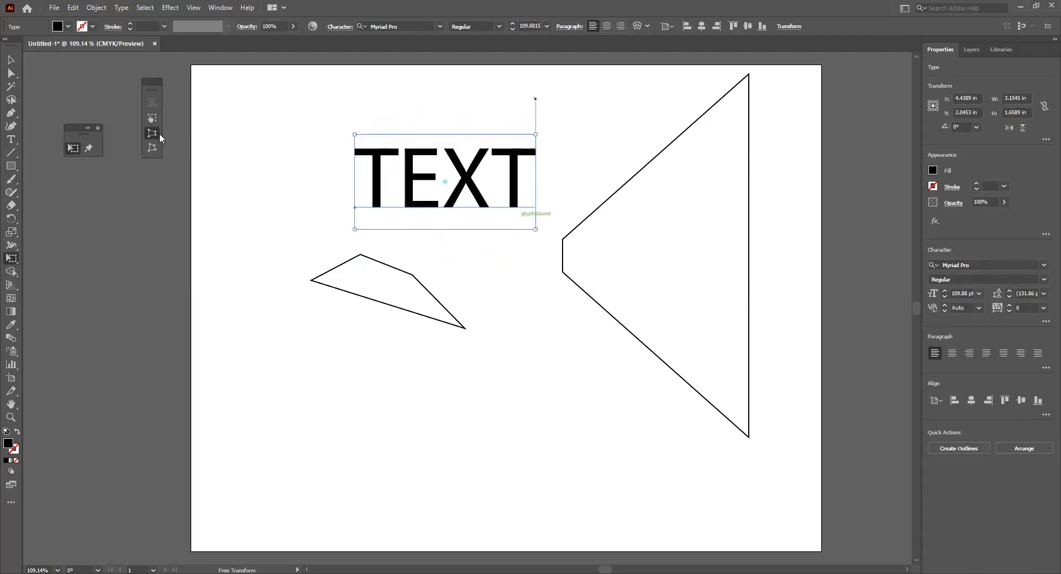
Step: Try to apply Free Distort to the live text "TEXT" by its upper corners, with and without Constrain
left_click(152, 148)
left_click_drag(355, 135, 382, 177)
left_click(154, 107)
mouse_move(354, 134)
left_mouse_down()
mouse_move(334, 111)
mouse_move(353, 127)
left_mouse_up()
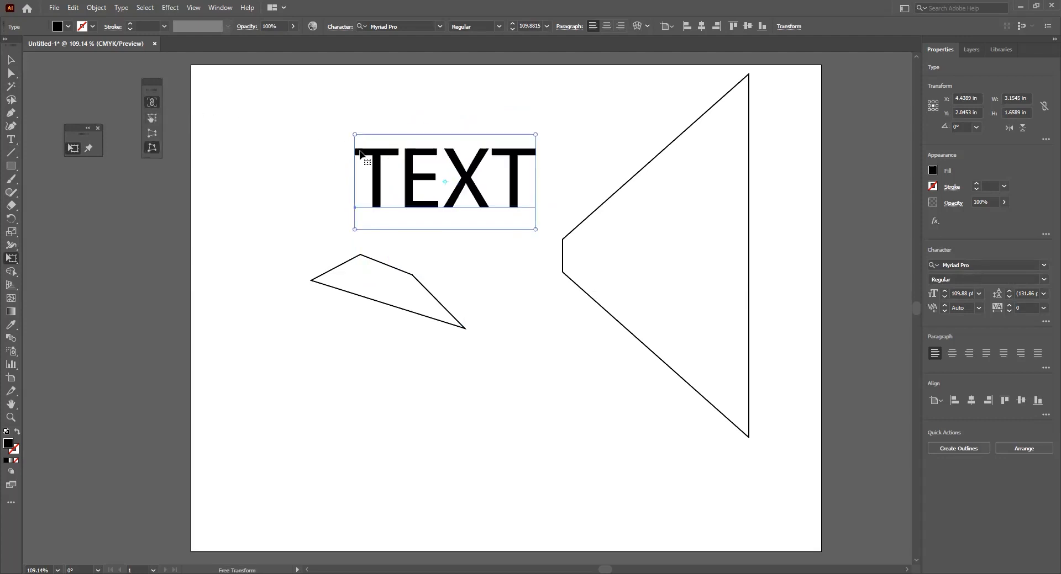
left_click_drag(536, 135, 572, 106)
left_click(152, 145)
Step: Convert the live text "TEXT" to outlines, and undo a trial transform of its upper-left corner
right_click(416, 177)
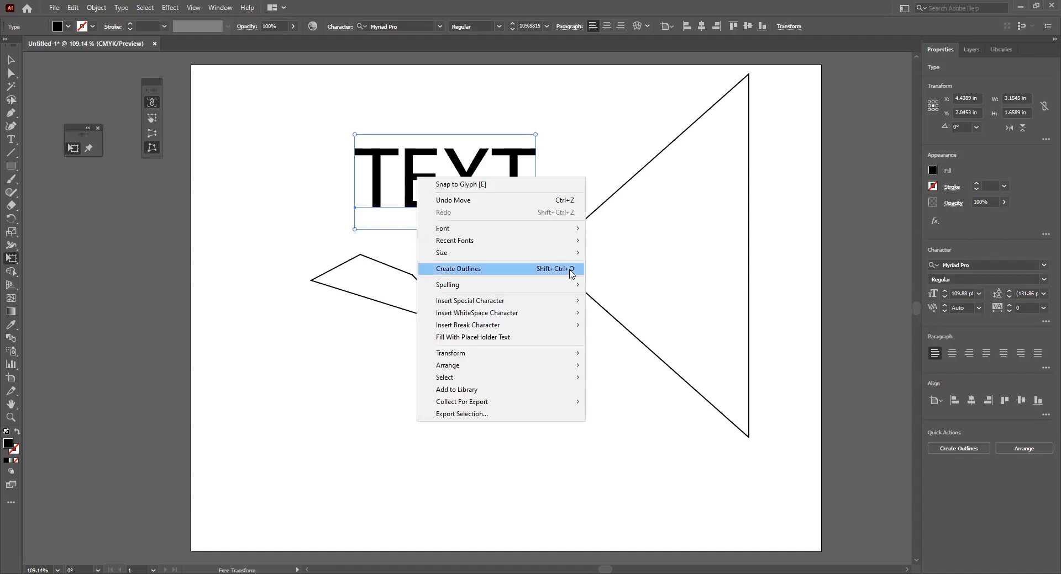
left_click(571, 271)
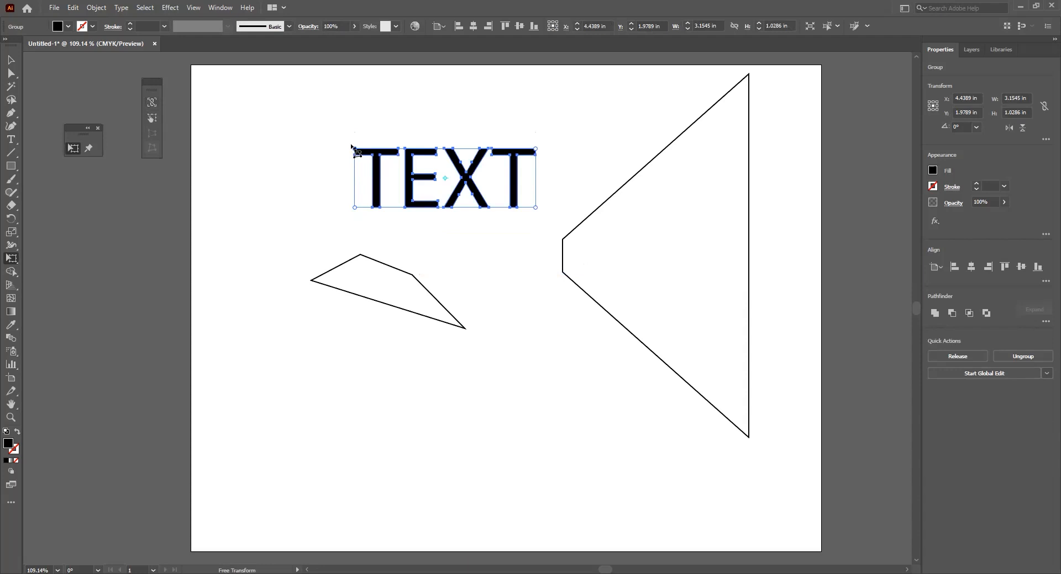
left_click_drag(354, 149, 339, 132)
key("ctrl+z")
Step: Perspective Distort the outlined text to about 3.15 by 2.56 in with a taller left side, and move it to the artboard's upper-left area
left_click(151, 134)
left_click_drag(354, 148, 358, 101)
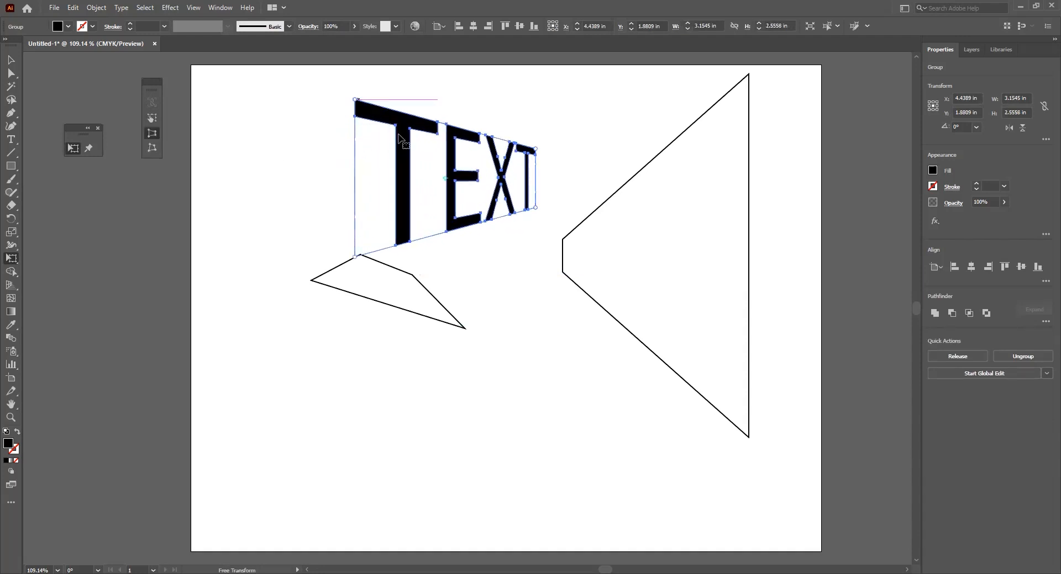
left_click_drag(387, 143, 254, 146)
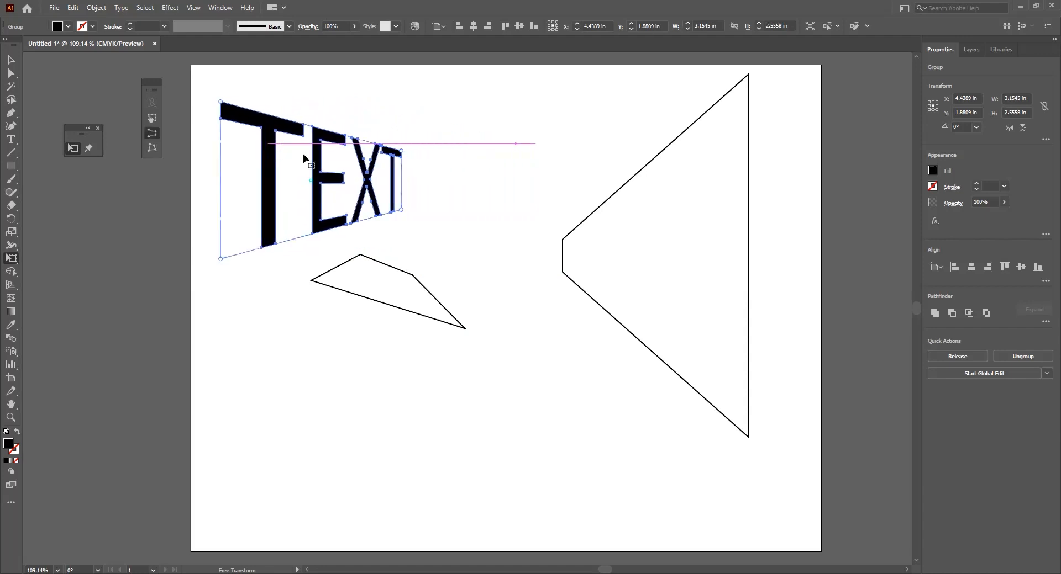
mouse_move(401, 152)
left_mouse_down()
mouse_move(401, 143)
mouse_move(400, 164)
mouse_move(400, 151)
left_mouse_up()
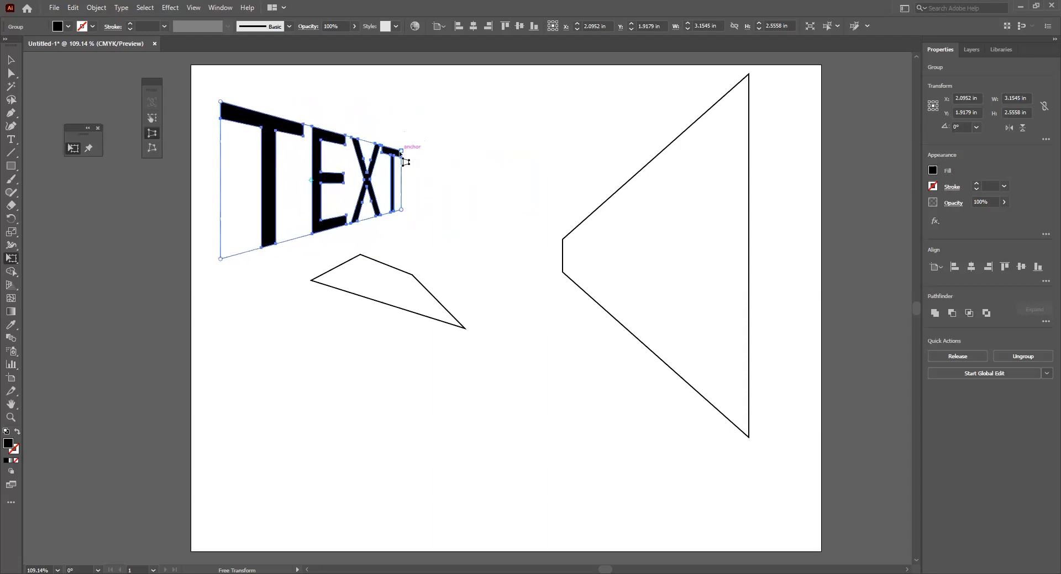
mouse_move(330, 185)
left_mouse_down()
mouse_move(346, 191)
mouse_move(324, 189)
left_mouse_up()
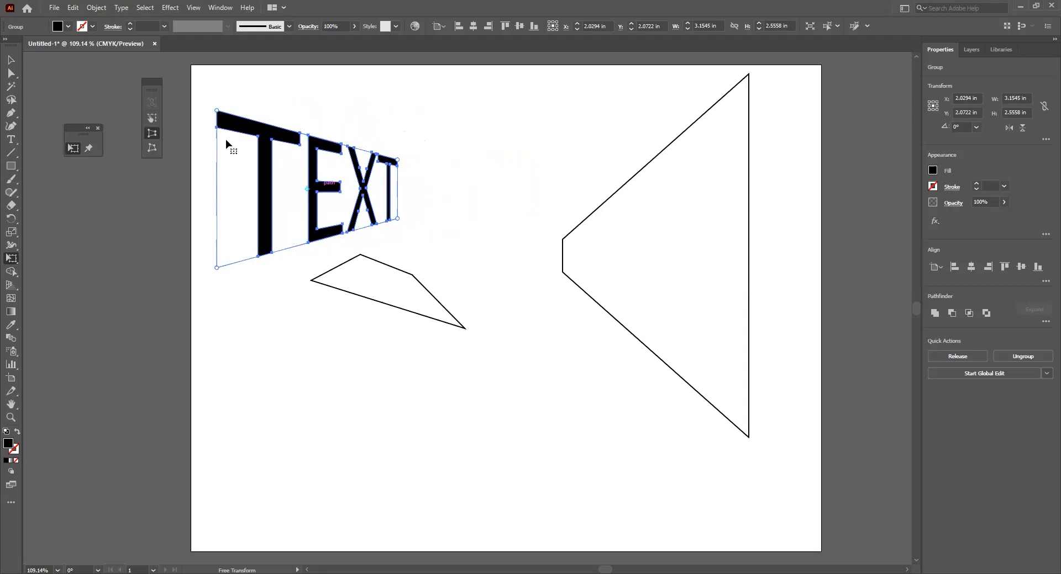
Step: Free Distort the outlined text to about 3.44 by 1.98 in by reshaping its two left corners
left_click(153, 147)
left_click_drag(217, 111, 289, 191)
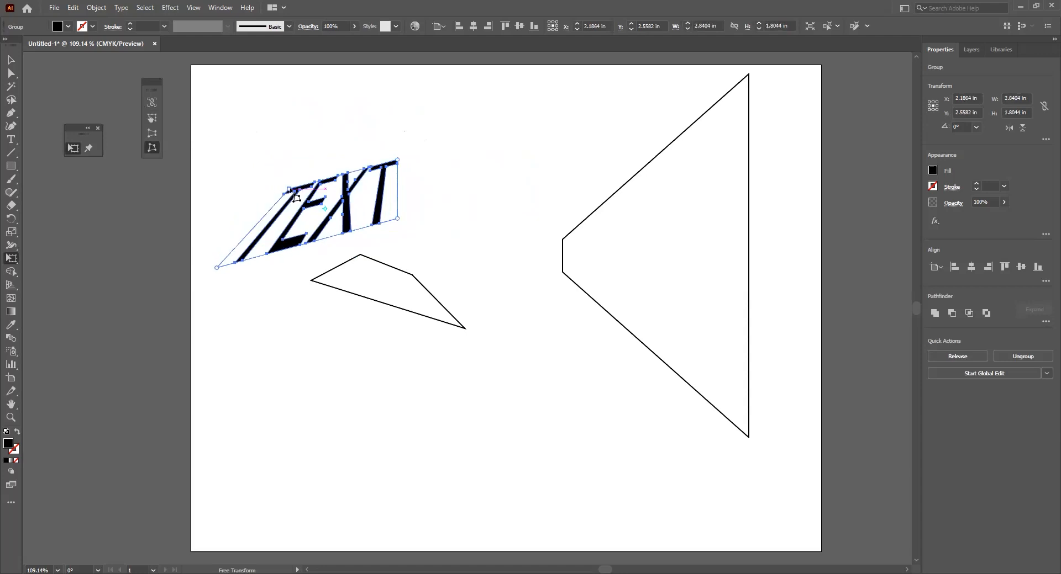
left_click_drag(290, 190, 201, 149)
left_click_drag(220, 256, 205, 274)
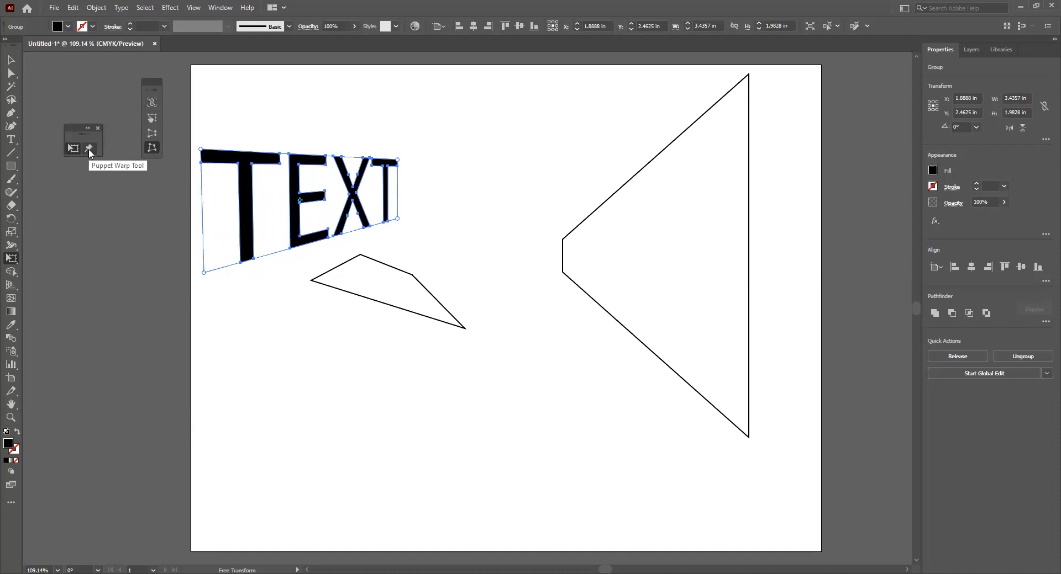
Step: Undo the distortions and moves of the outlined text back to its undistorted shape, and reactivate Free Transform
key("v")
key("ctrl+z")
key("ctrl+z")
key("ctrl+z")
key("ctrl+z")
key("ctrl+z")
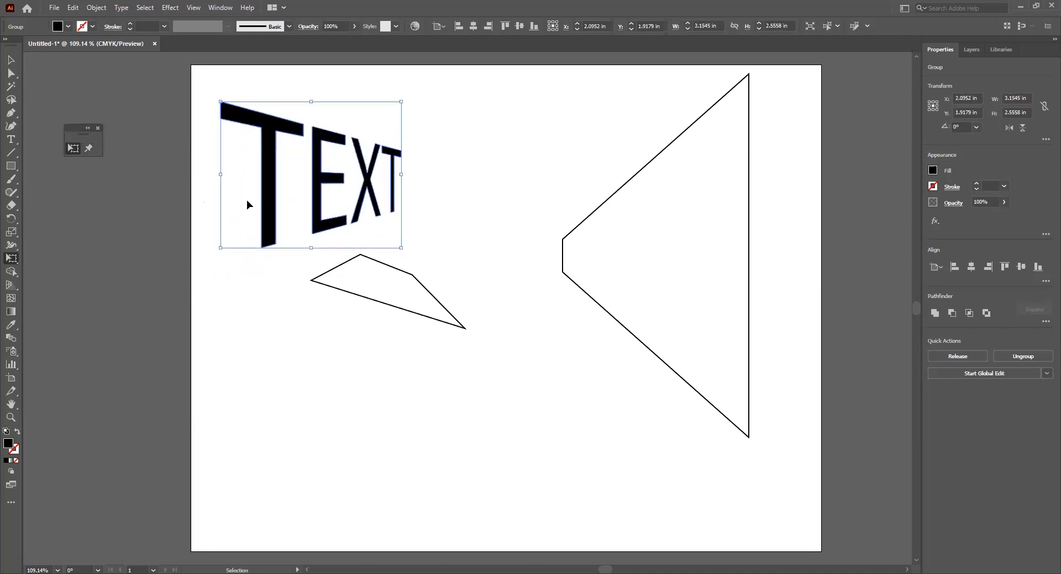
key("ctrl+z")
key("ctrl+z")
key("e")
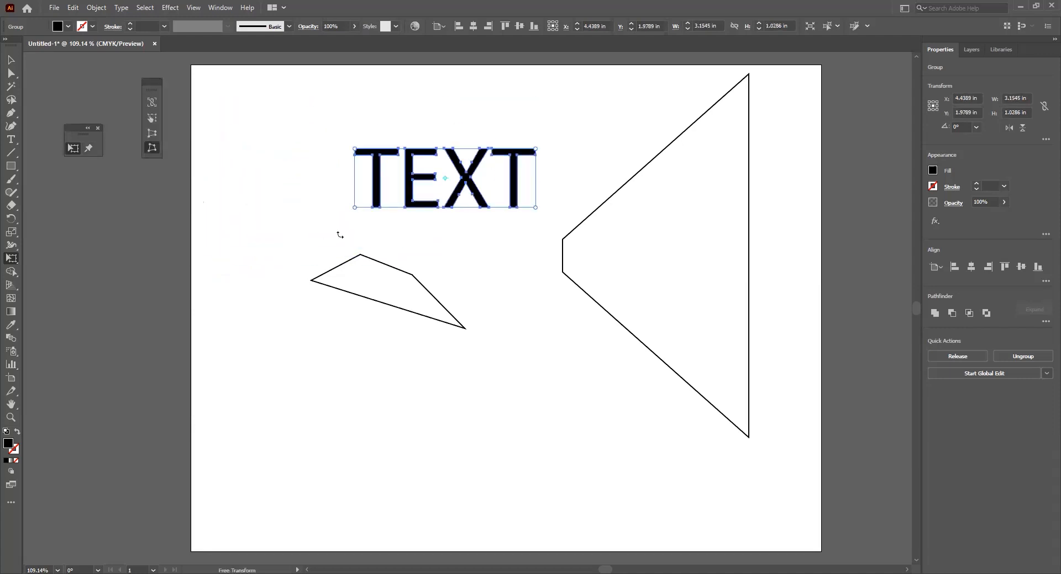
Step: Puppet Warp the outlined text, leaning the first T to the right and bending the last T's top down to the left
left_click(89, 148)
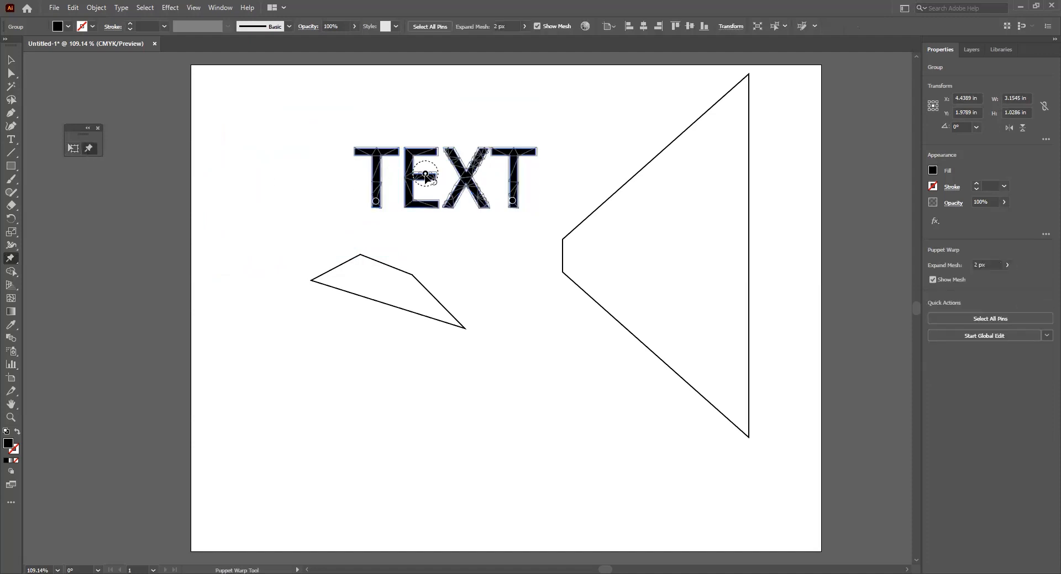
left_click(376, 175)
left_click_drag(518, 148, 504, 167)
left_click_drag(377, 176, 394, 160)
Step: Pin the E at its middle arm, top and bottom, and shift its top and bottom pins slightly to the right
left_click(425, 174)
left_click(418, 152)
left_click_drag(418, 153, 425, 153)
left_click(400, 199)
left_click_drag(400, 200, 410, 199)
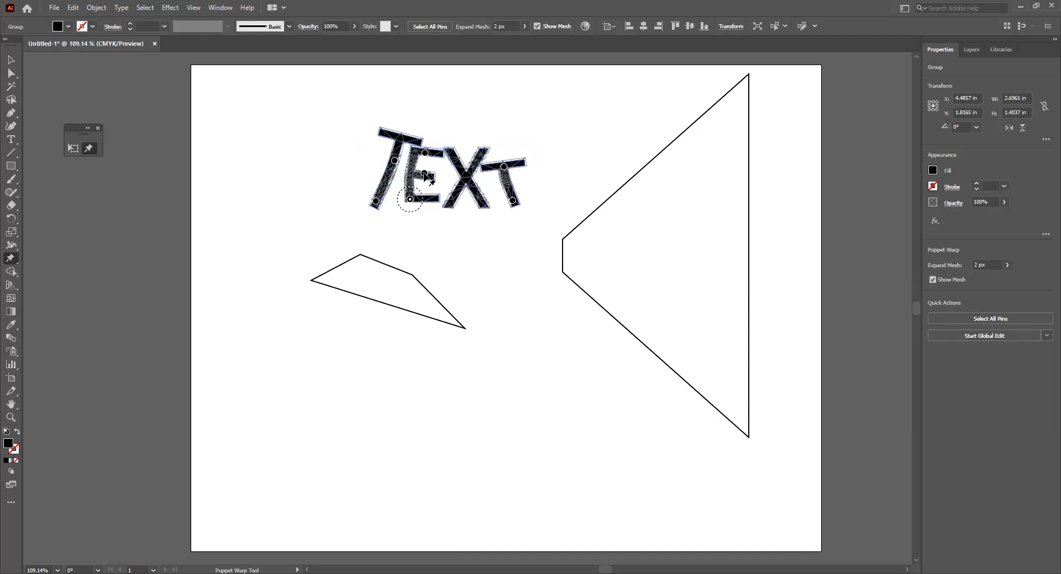
left_click(425, 173)
left_click_drag(410, 199, 408, 200)
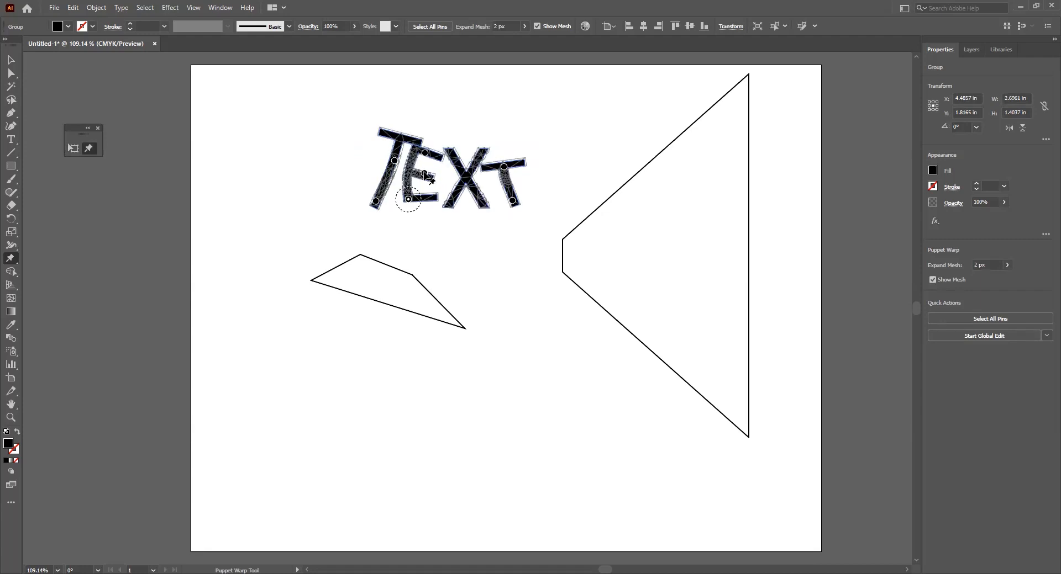
Step: Delete the pin on the E's middle arm, pin its stem instead, and bend the bottom of the E to the left
left_click(424, 173)
key("Delete")
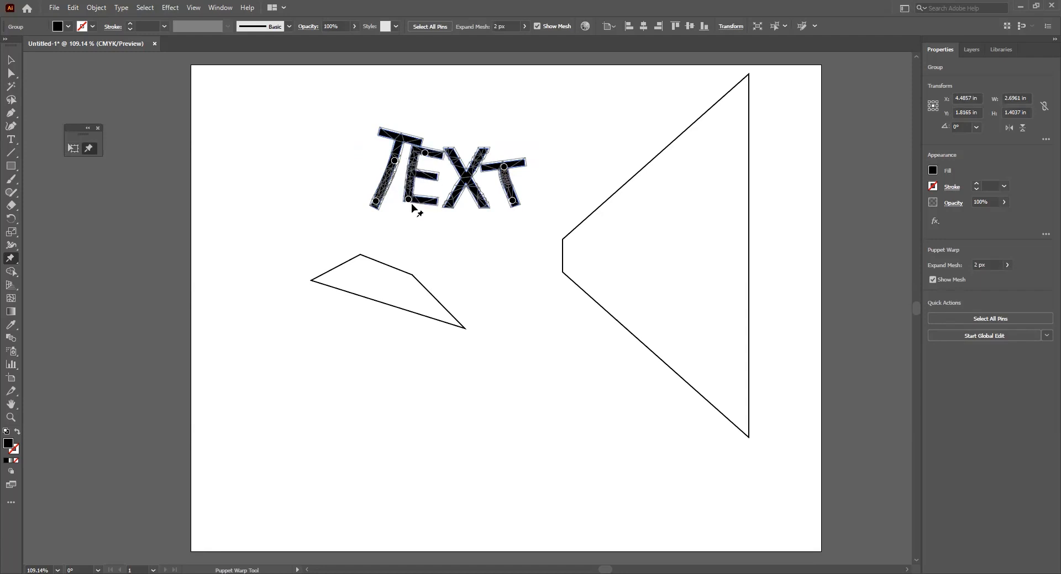
mouse_move(409, 200)
left_mouse_down()
mouse_move(390, 202)
mouse_move(402, 202)
left_mouse_up()
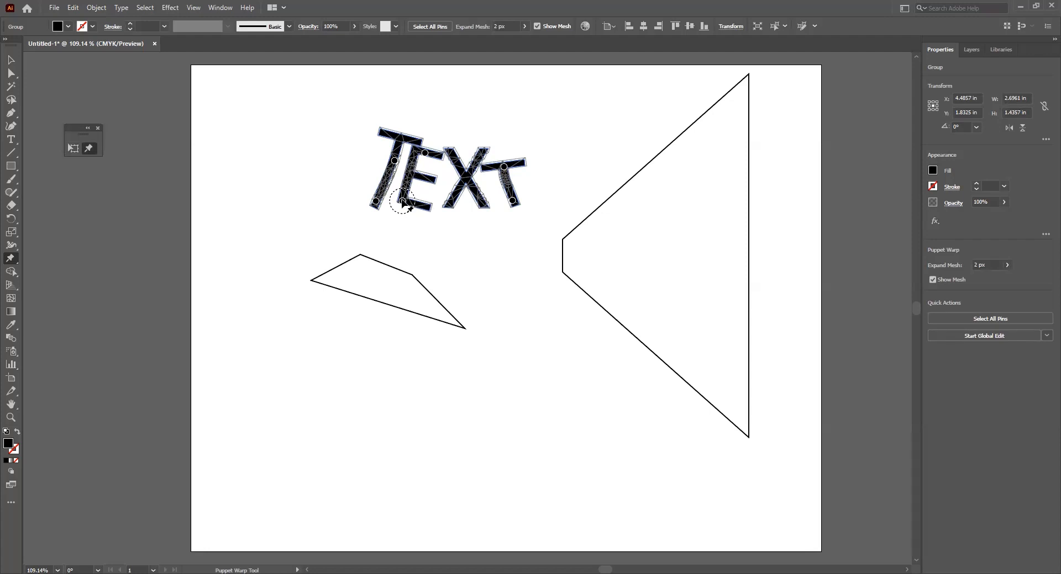
left_click(410, 176)
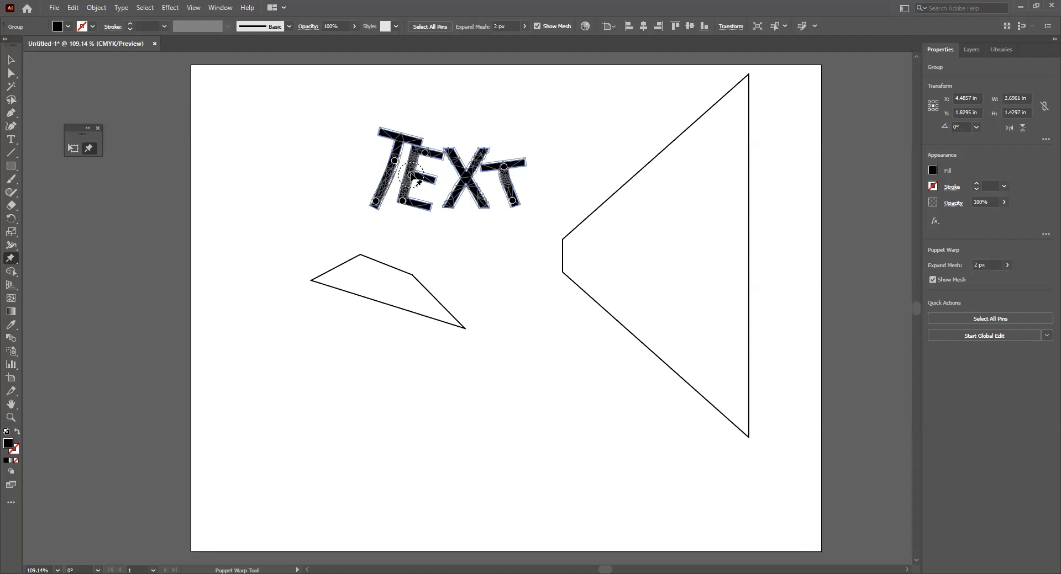
left_click_drag(404, 202, 389, 200)
Step: Pin the X at its centre, upper-right arm and both lower ends, and stretch the upper-right arm slightly upward
left_click(466, 178)
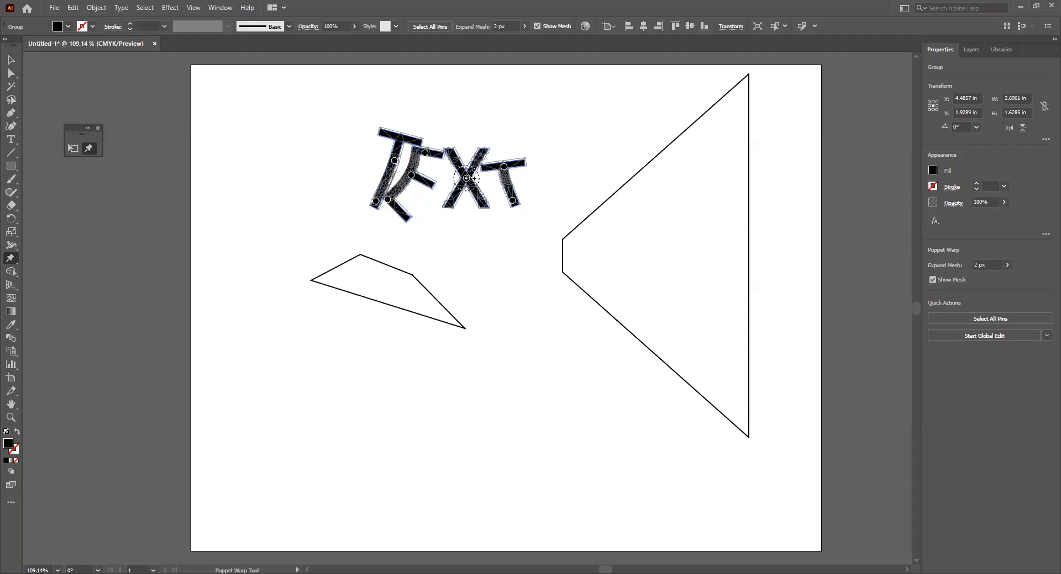
left_click(481, 151)
left_click(451, 203)
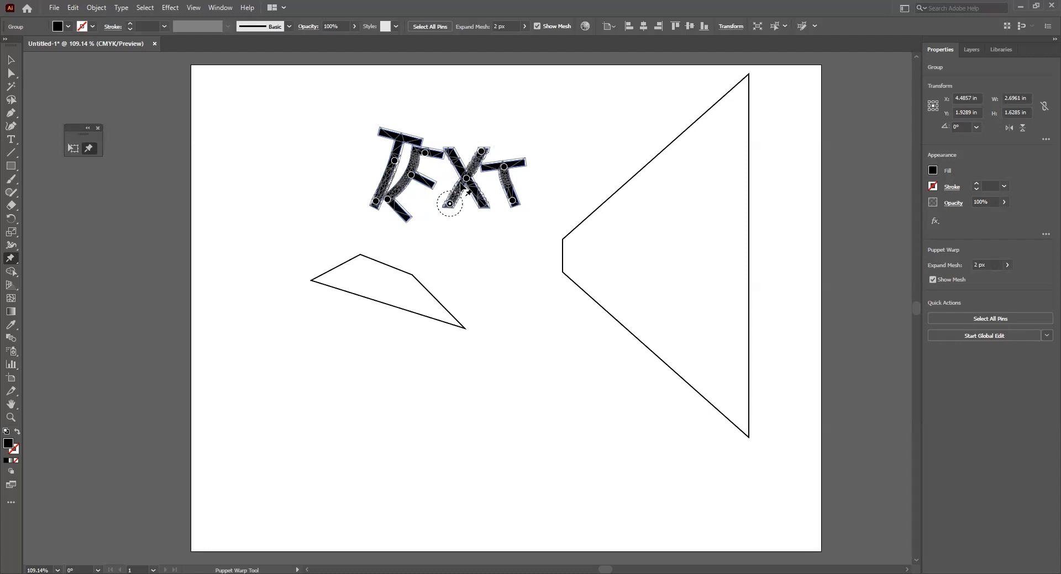
left_click_drag(481, 151, 483, 146)
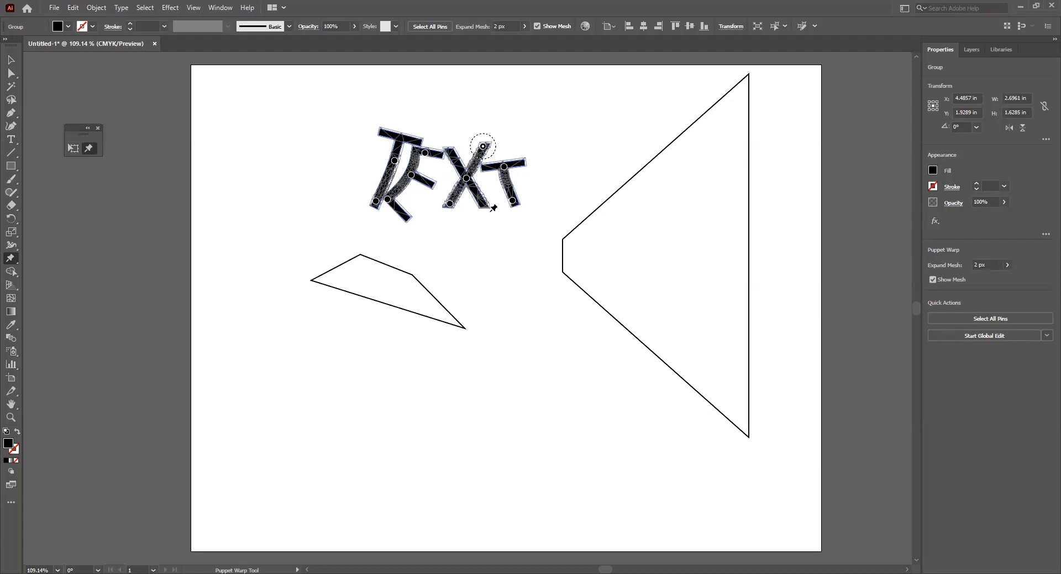
left_click(485, 206)
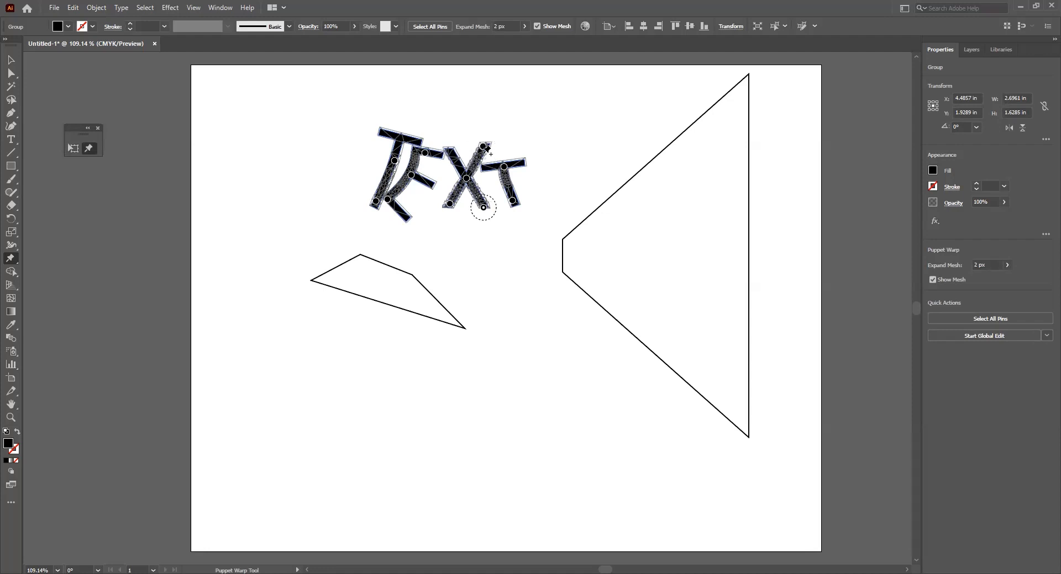
mouse_move(486, 147)
left_mouse_down()
mouse_move(474, 150)
mouse_move(485, 145)
left_mouse_up()
Step: Move the warped text slightly up and to the left, and deselect it
left_click(12, 62)
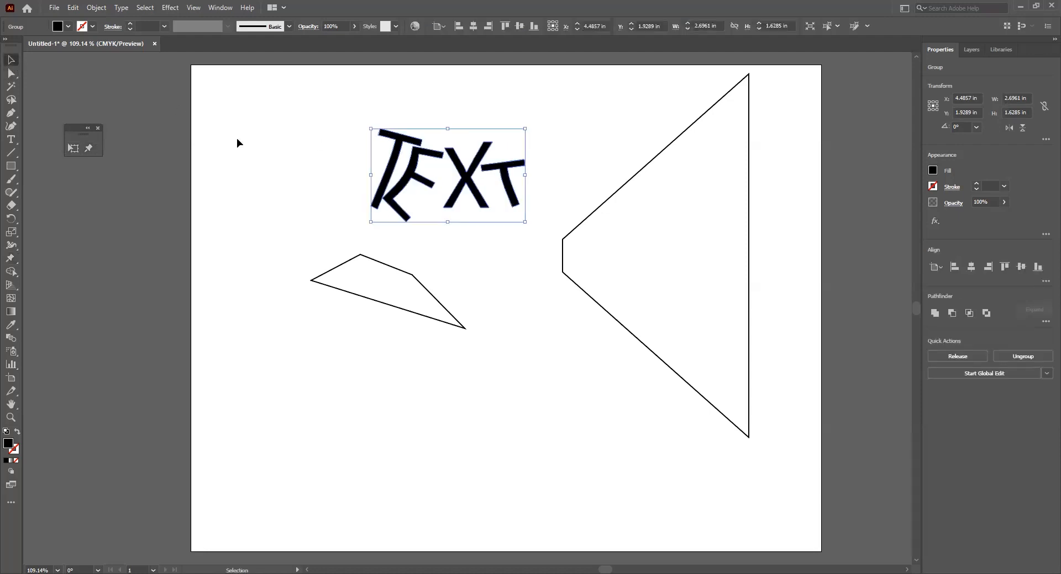
left_click(237, 138)
left_click_drag(423, 184, 369, 167)
left_click(578, 387)
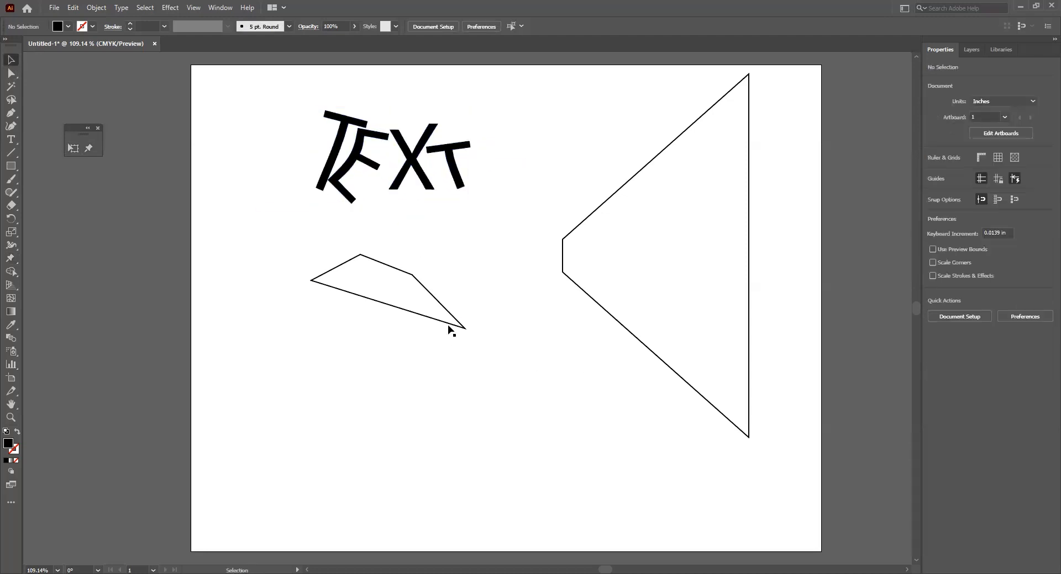
Step: Delete the irregular quadrilateral and the trapezoid, and draw a rectangle about 4.79 by 2.58 in below the warped text
left_click(450, 330)
key("Delete")
left_click(621, 330)
key("Delete")
left_click(11, 166)
mouse_move(367, 266)
left_mouse_down()
mouse_move(547, 368)
mouse_move(642, 398)
mouse_move(641, 413)
left_mouse_up()
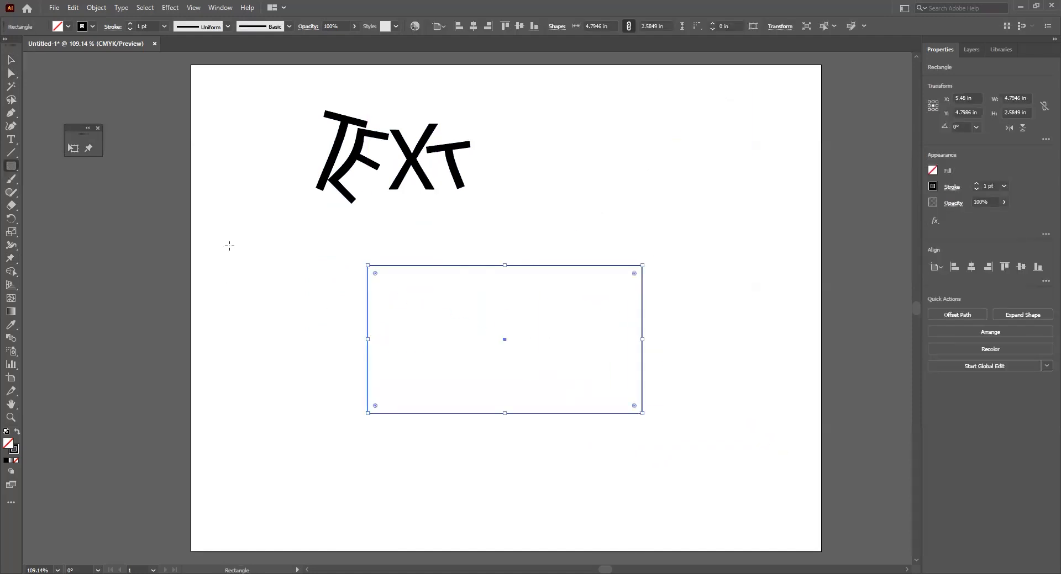
Step: Puppet Warp the new rectangle by pulling its two upper pins and its lower-right pin inward
left_click(88, 148)
left_click(395, 282)
left_click_drag(401, 284, 427, 330)
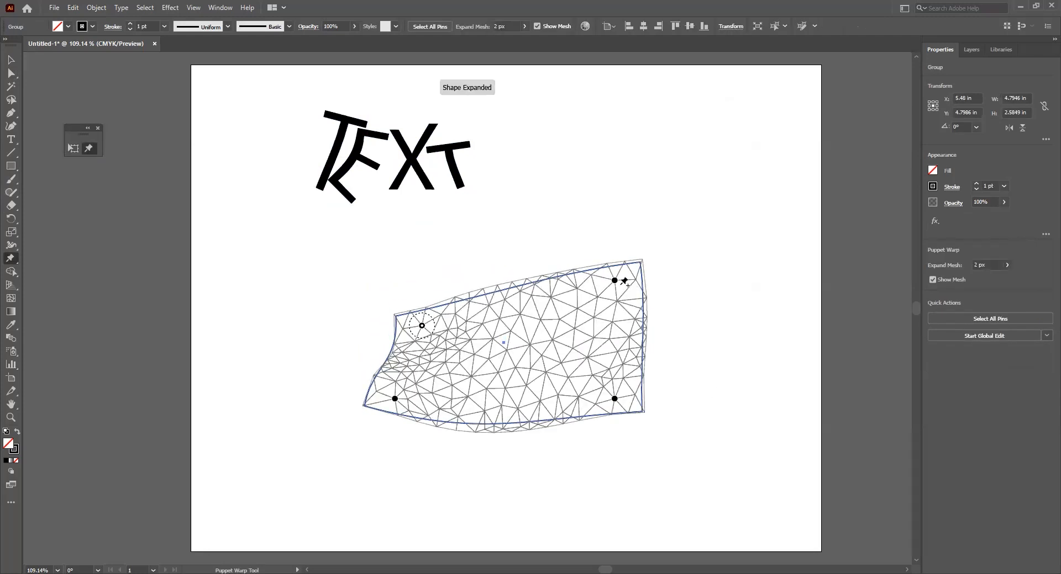
left_click_drag(615, 280, 567, 314)
left_click_drag(614, 399, 588, 369)
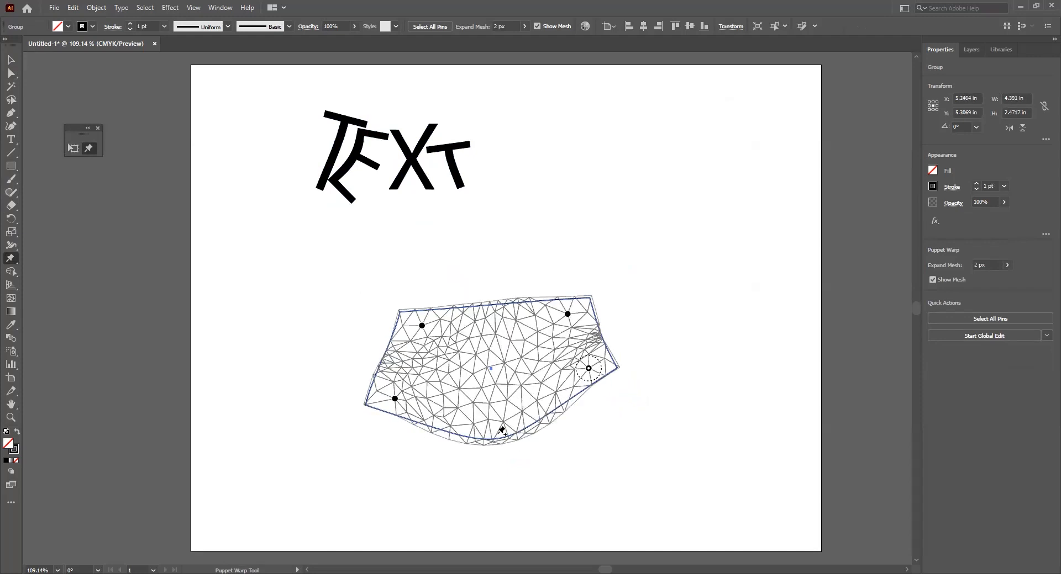
Step: Add pins at the middle of the shape's bottom and top edges, pulling the bottom one up and the top one down
left_click(502, 415)
left_click_drag(501, 416, 509, 355)
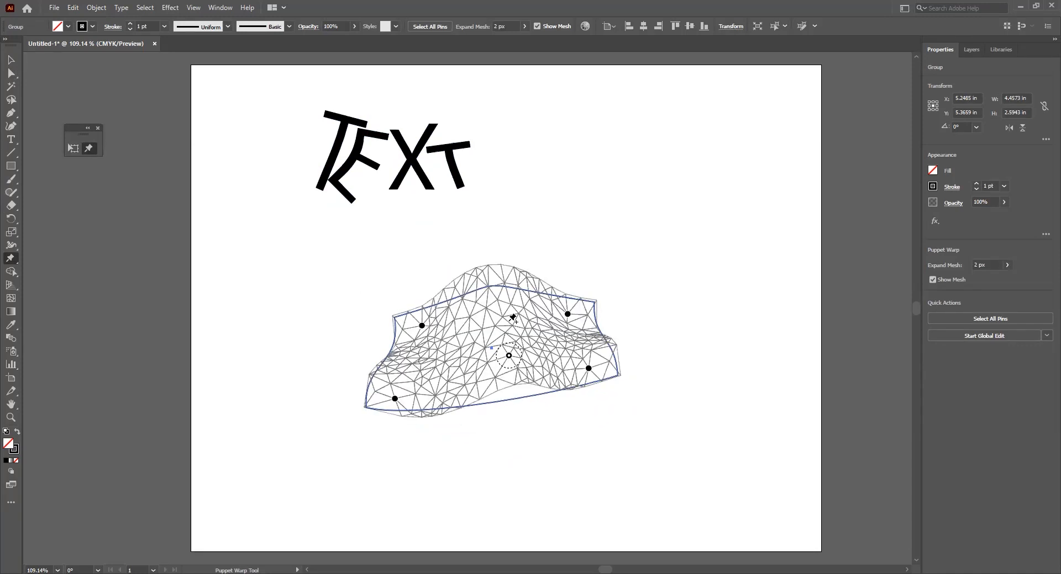
left_click(495, 285)
left_click_drag(494, 285, 488, 334)
Step: Reposition the four corner pins to reshape the rectangle into a wavy form about 5.04 by 1.82 in
left_click_drag(395, 398, 369, 364)
left_click_drag(567, 314, 605, 319)
left_click_drag(588, 369, 563, 376)
left_click_drag(422, 326, 432, 317)
Step: Move the wavy shape up and slightly to the right, closer beneath the warped text
left_click(11, 60)
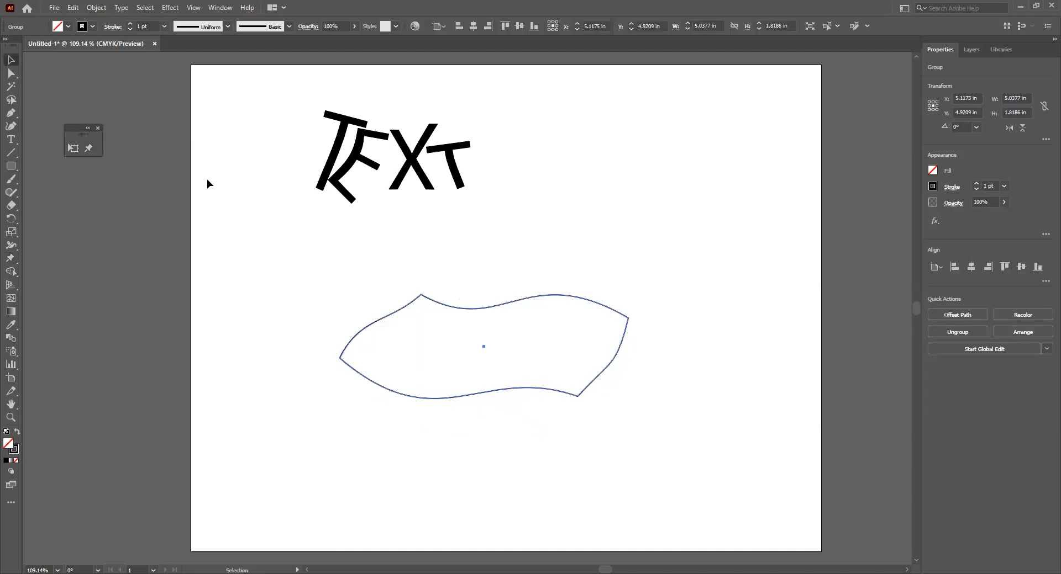
left_click(266, 210)
mouse_move(468, 309)
left_mouse_down()
mouse_move(424, 260)
mouse_move(492, 253)
left_mouse_up()
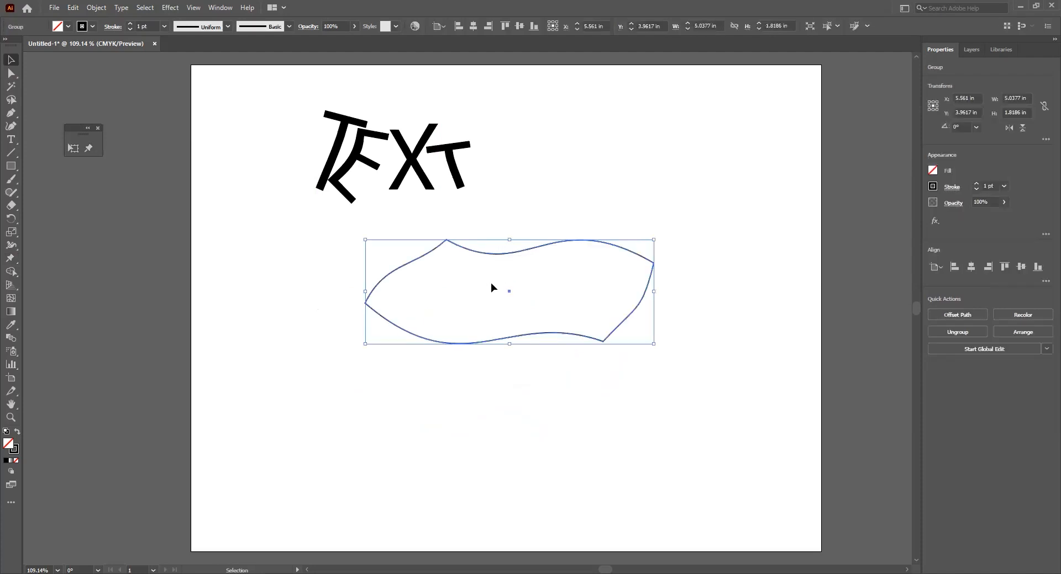
Step: Puppet Warp the wavy shape again to about 5.02 by 1.82 in, adding a pin near its left end and pulling the leftmost pin upward
left_click(89, 150)
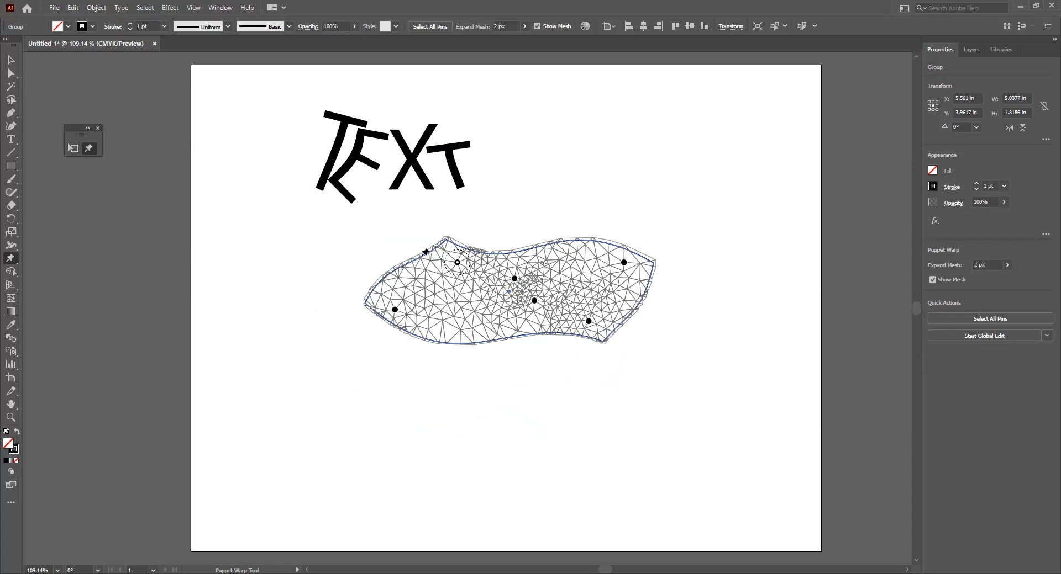
left_click(425, 289)
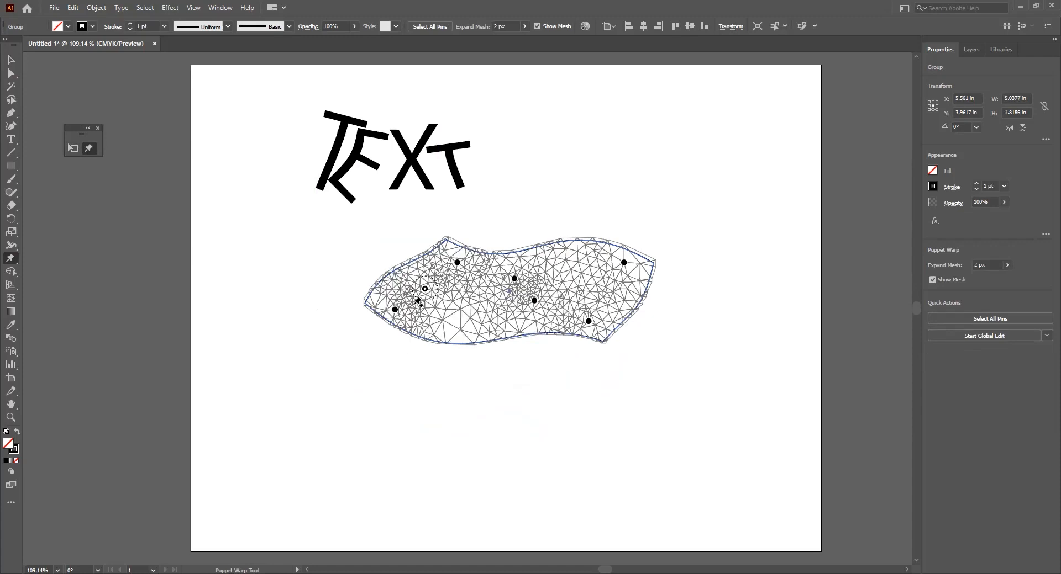
left_click_drag(394, 310, 390, 308)
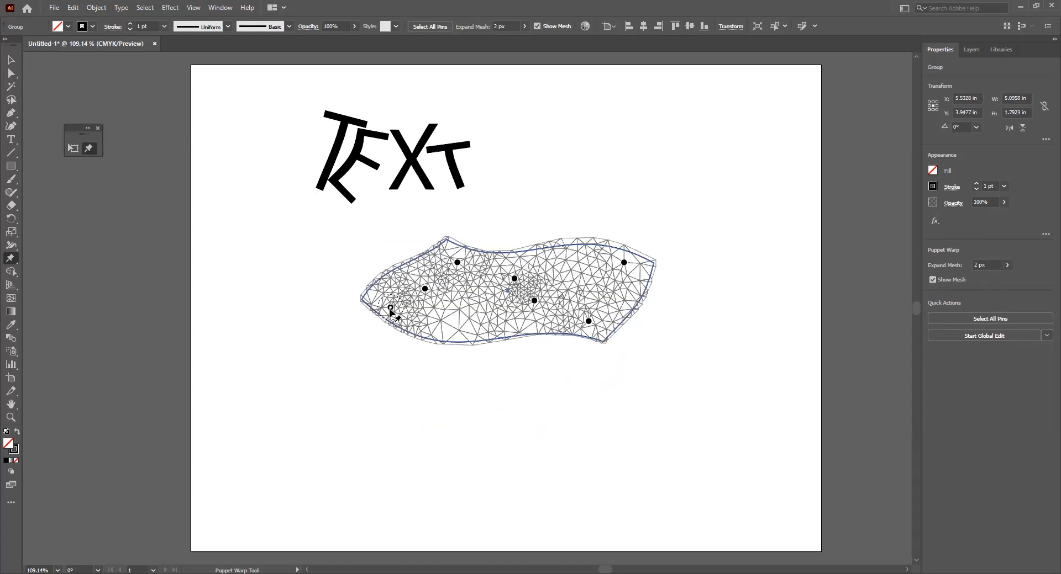
left_click_drag(390, 308, 390, 280)
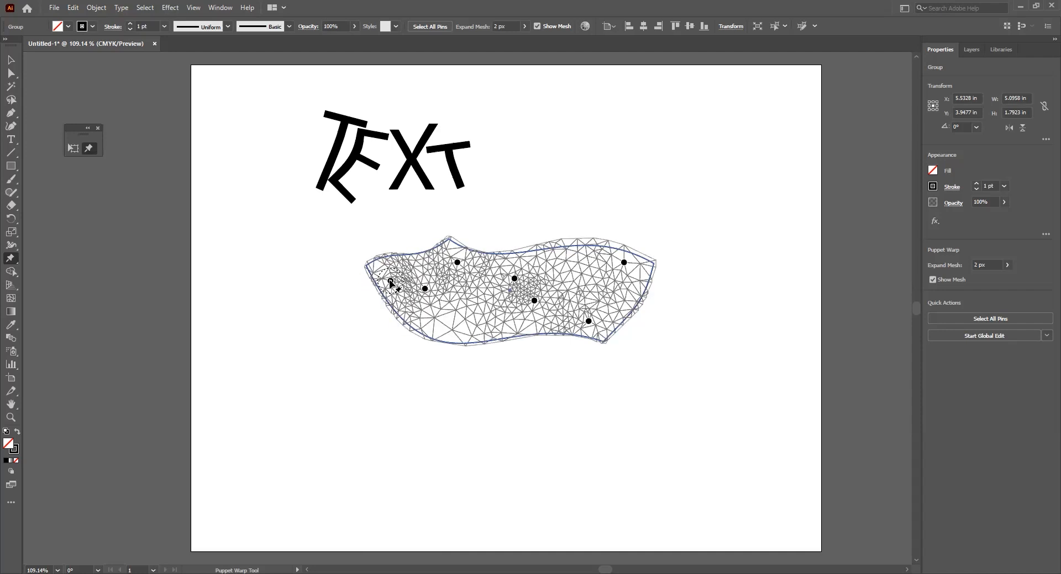
left_click(11, 60)
left_click(185, 202)
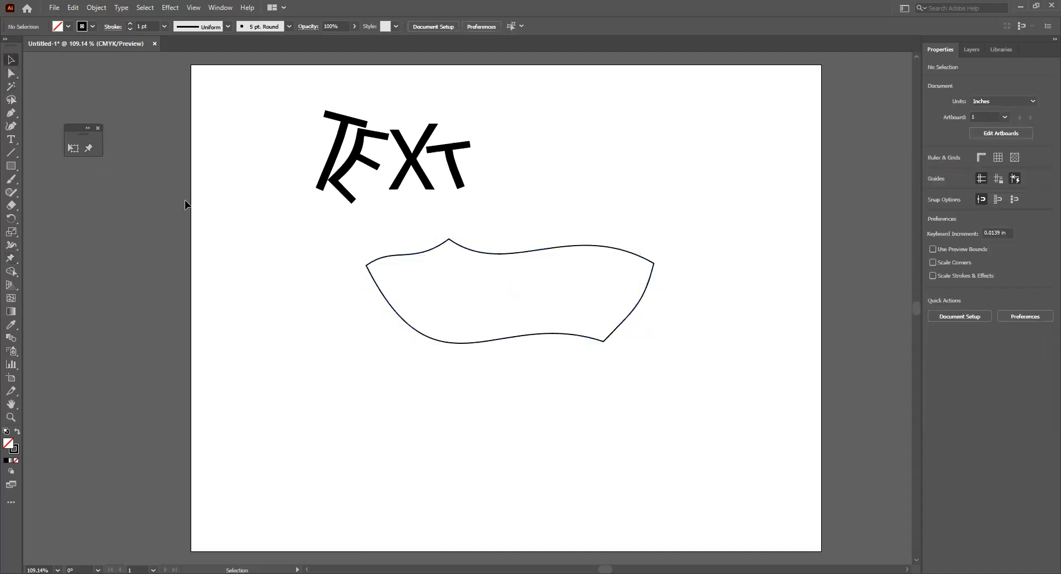
left_click(602, 340)
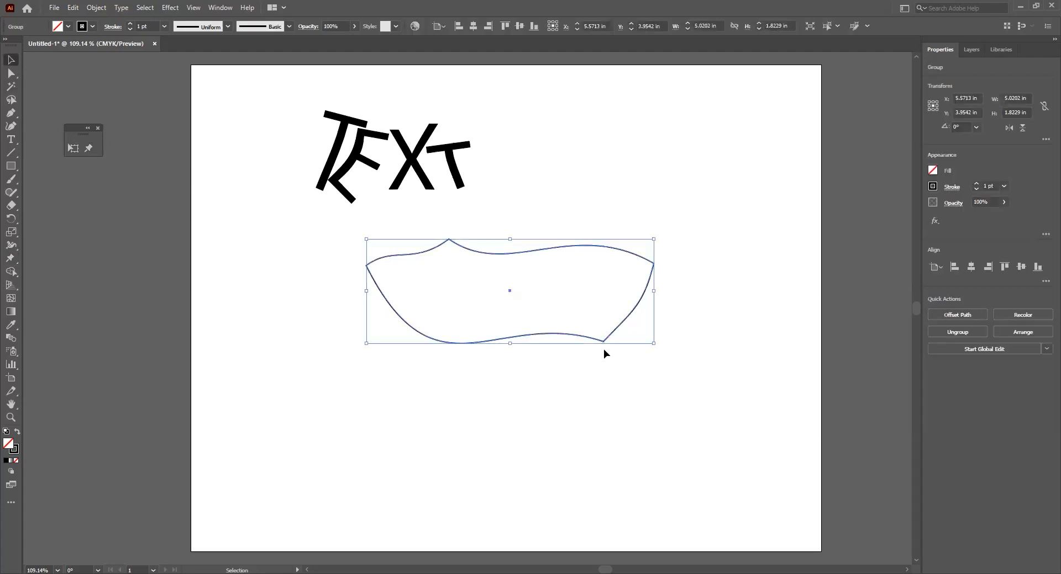